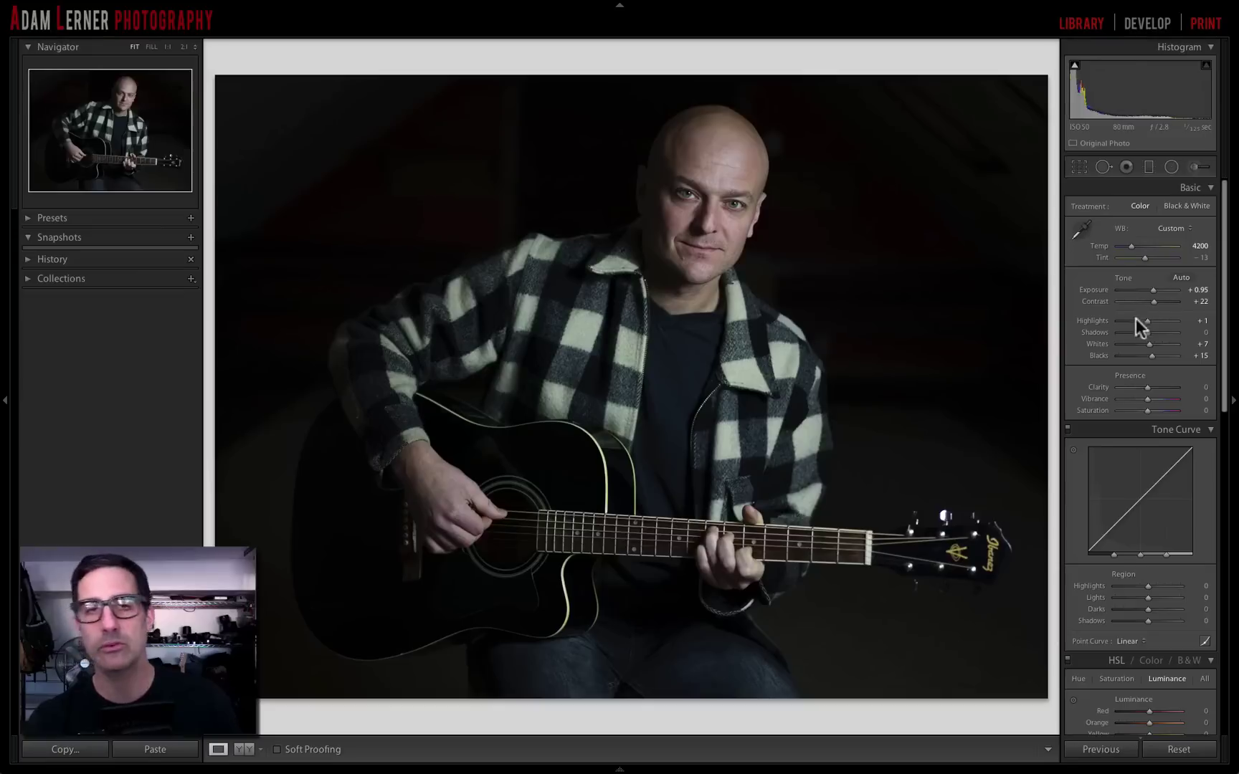
# Step: Select the Spot Removal Heal brush and zoom to 1:1 on the guitarist's face
pyautogui.click(1103, 168)
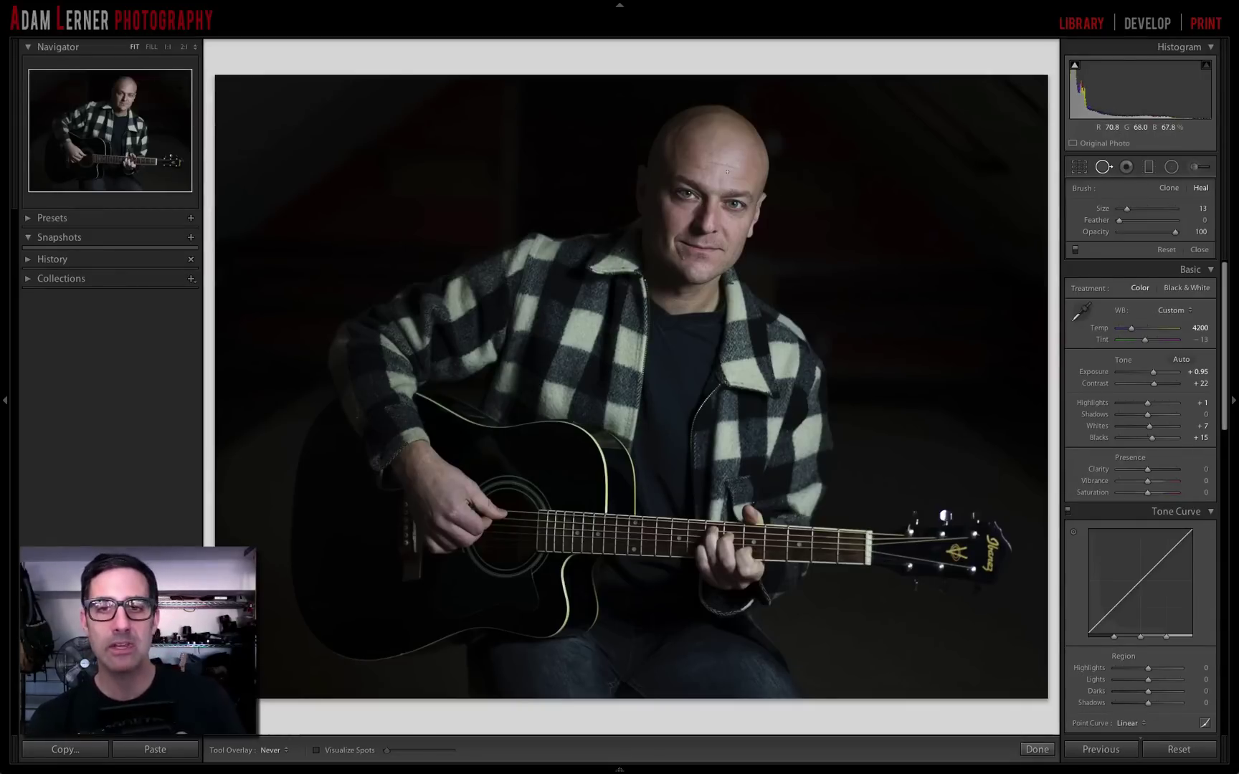
pyautogui.press('z')
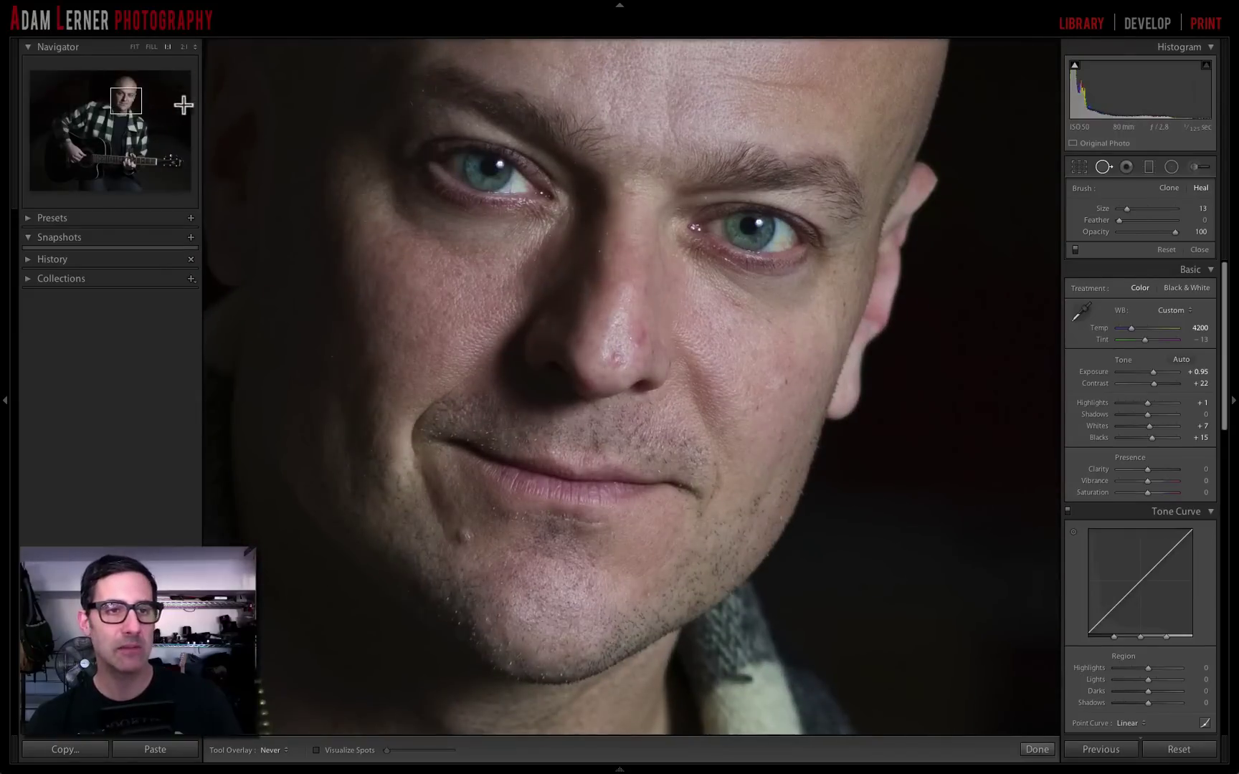
pyautogui.click(120, 98)
# Step: Resize the Heal brush to 19 and paint a stroke along the long forehead wrinkle
pyautogui.moveTo(119, 98); pyautogui.dragTo(125, 88)
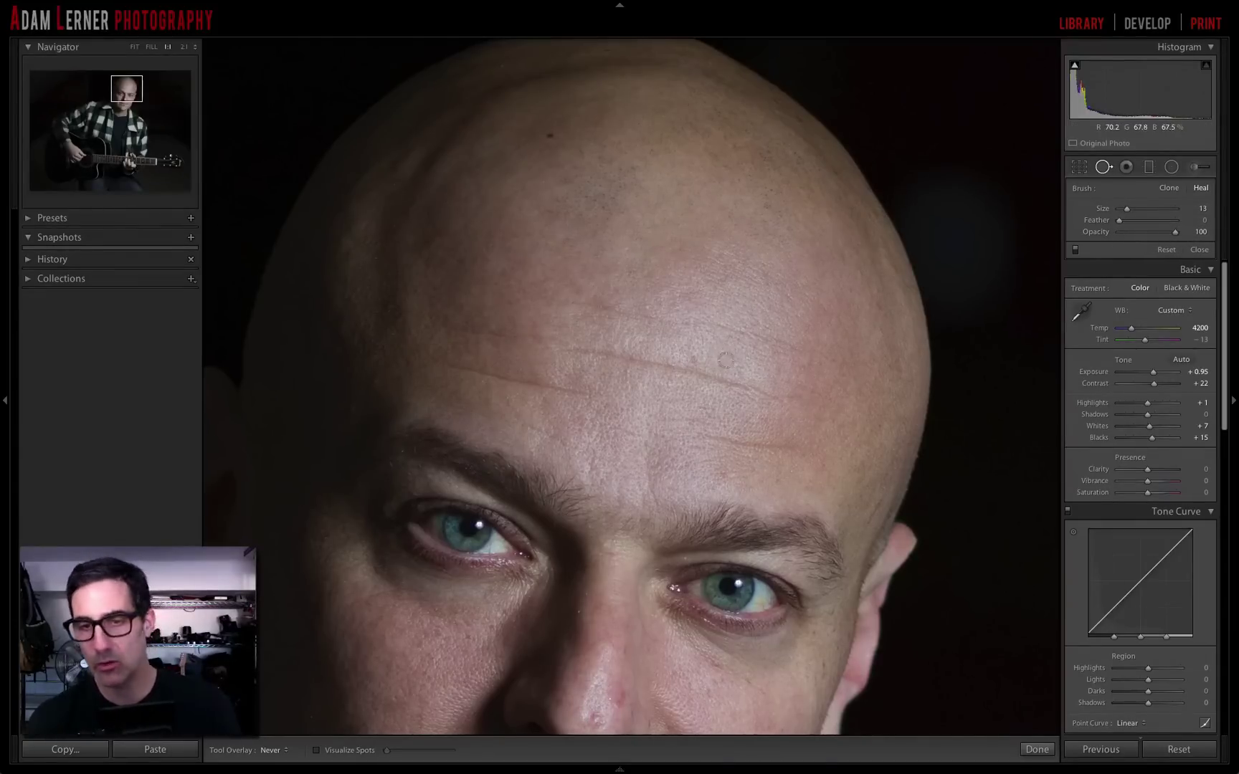
pyautogui.press(']')
pyautogui.press(']')
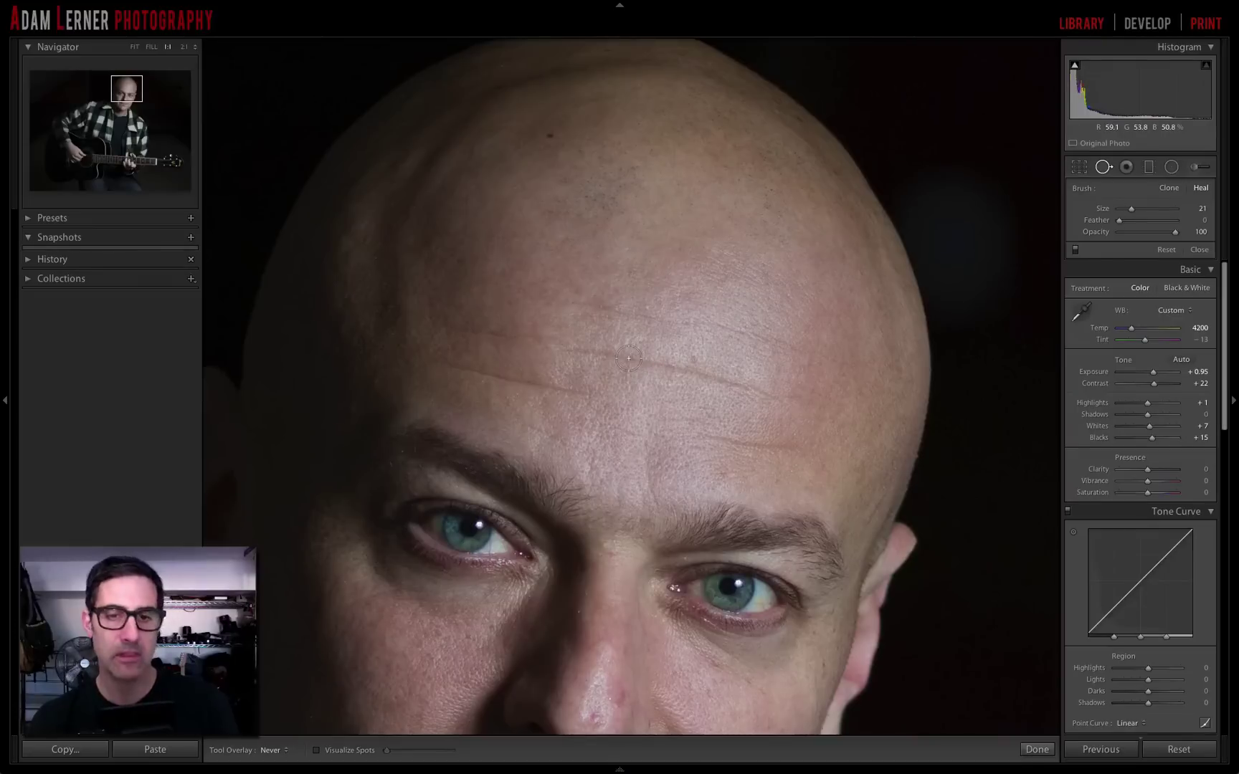
pyautogui.press('[')
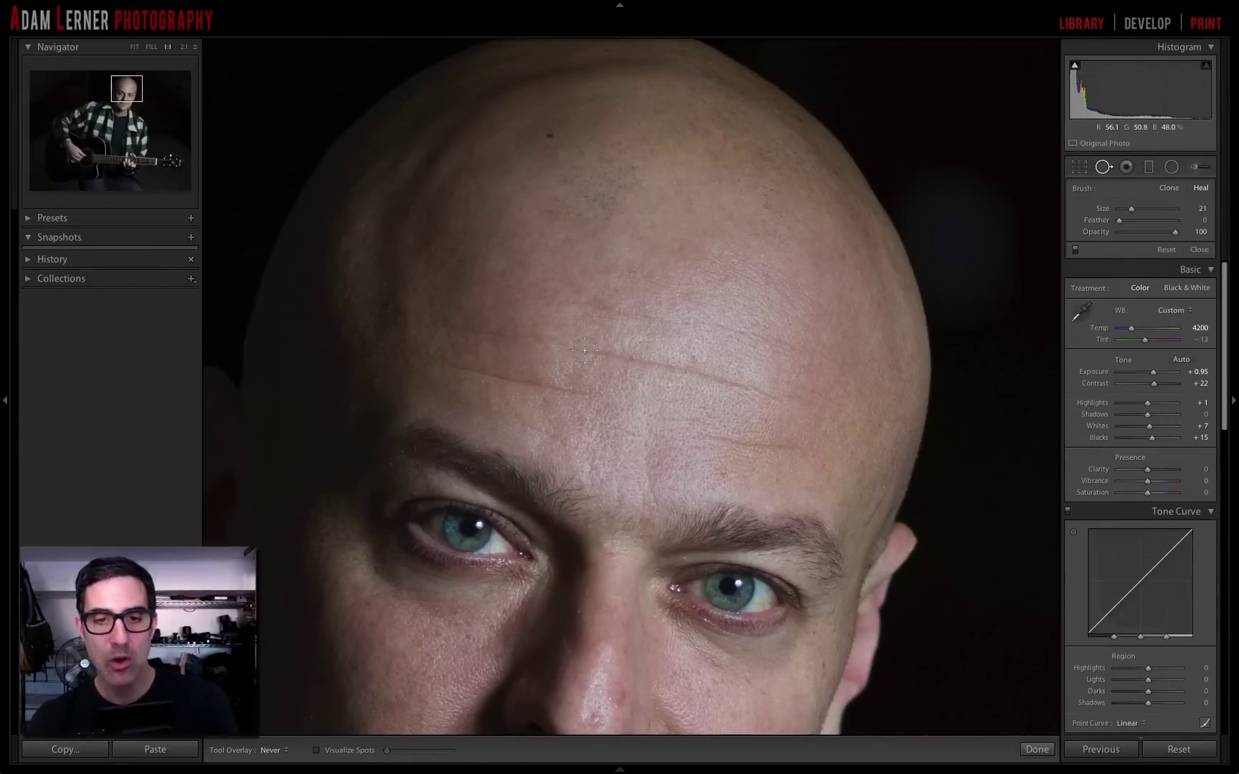
pyautogui.press(']')
pyautogui.press(']')
pyautogui.press(']')
pyautogui.press(']')
pyautogui.press('[')
pyautogui.press('[')
pyautogui.press('[')
pyautogui.press('[')
pyautogui.press('[')
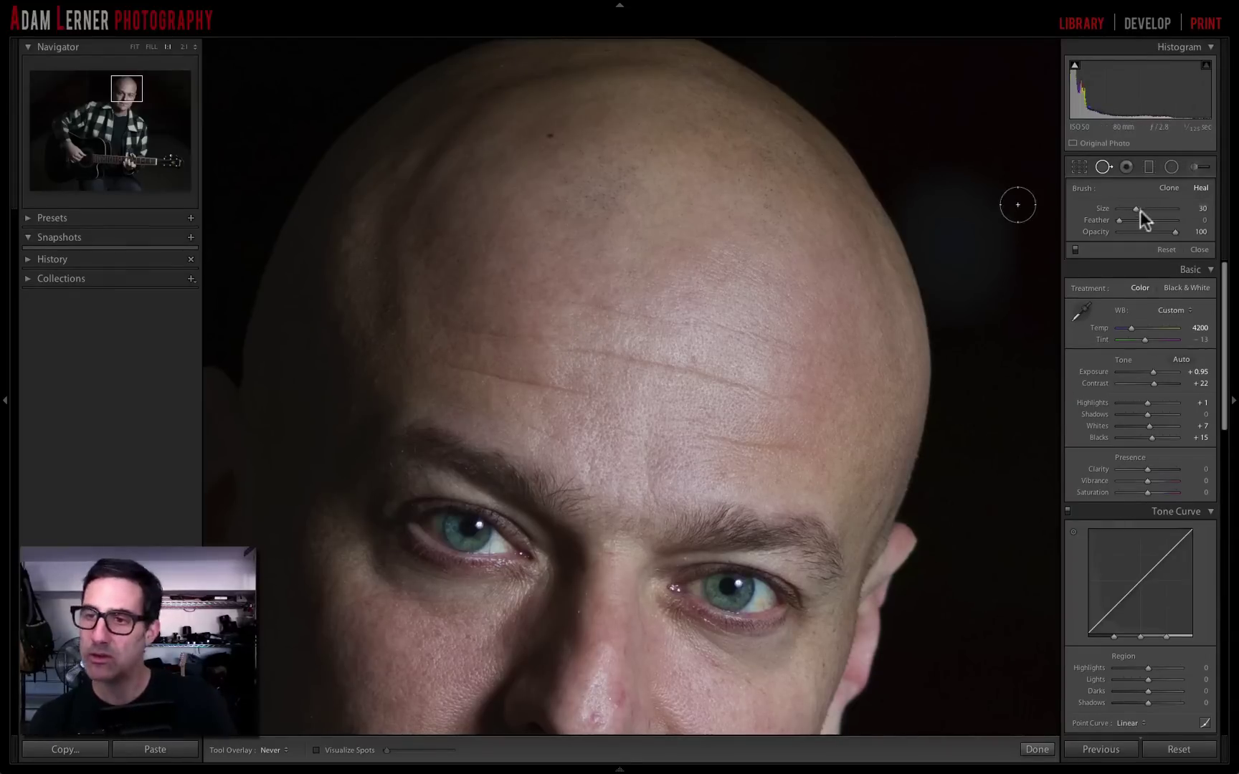
pyautogui.click(585, 351)
pyautogui.moveTo(584, 352); pyautogui.dragTo(788, 398)
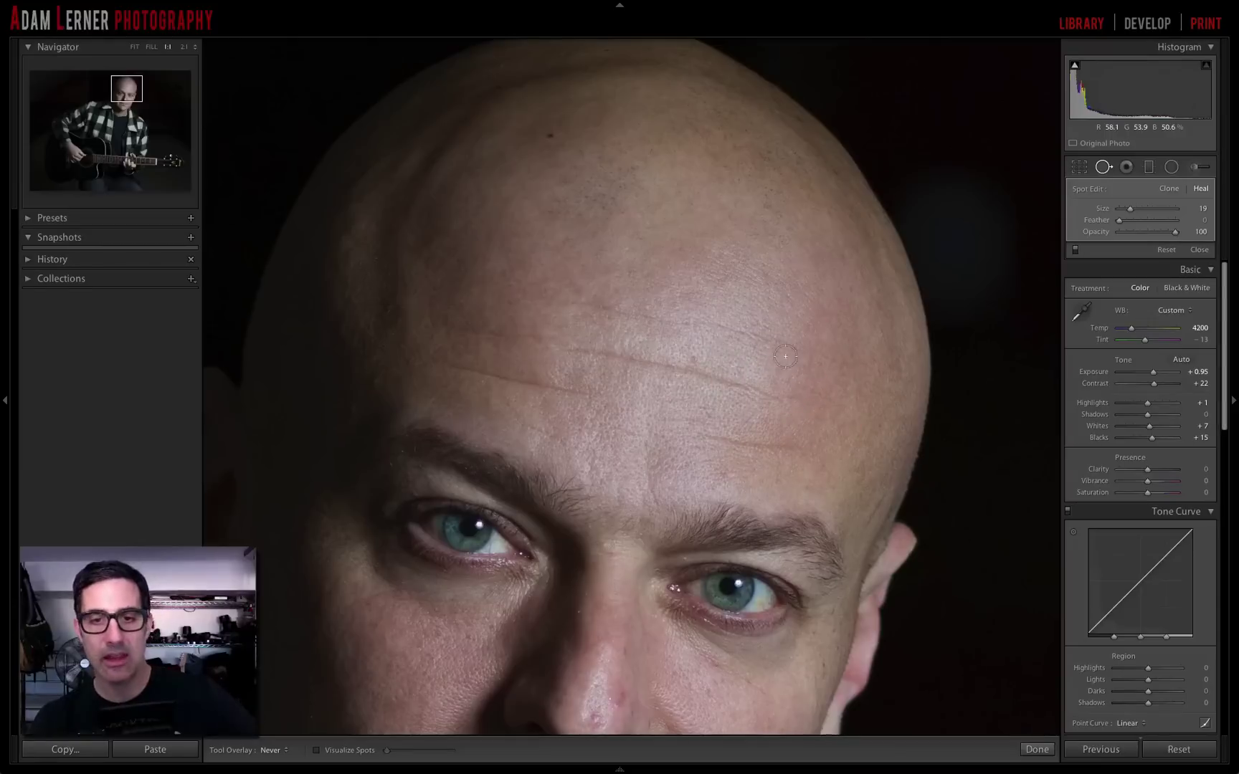
# Step: Move the forehead heal's source pin to a cleaner patch lower on the forehead
pyautogui.press('h')
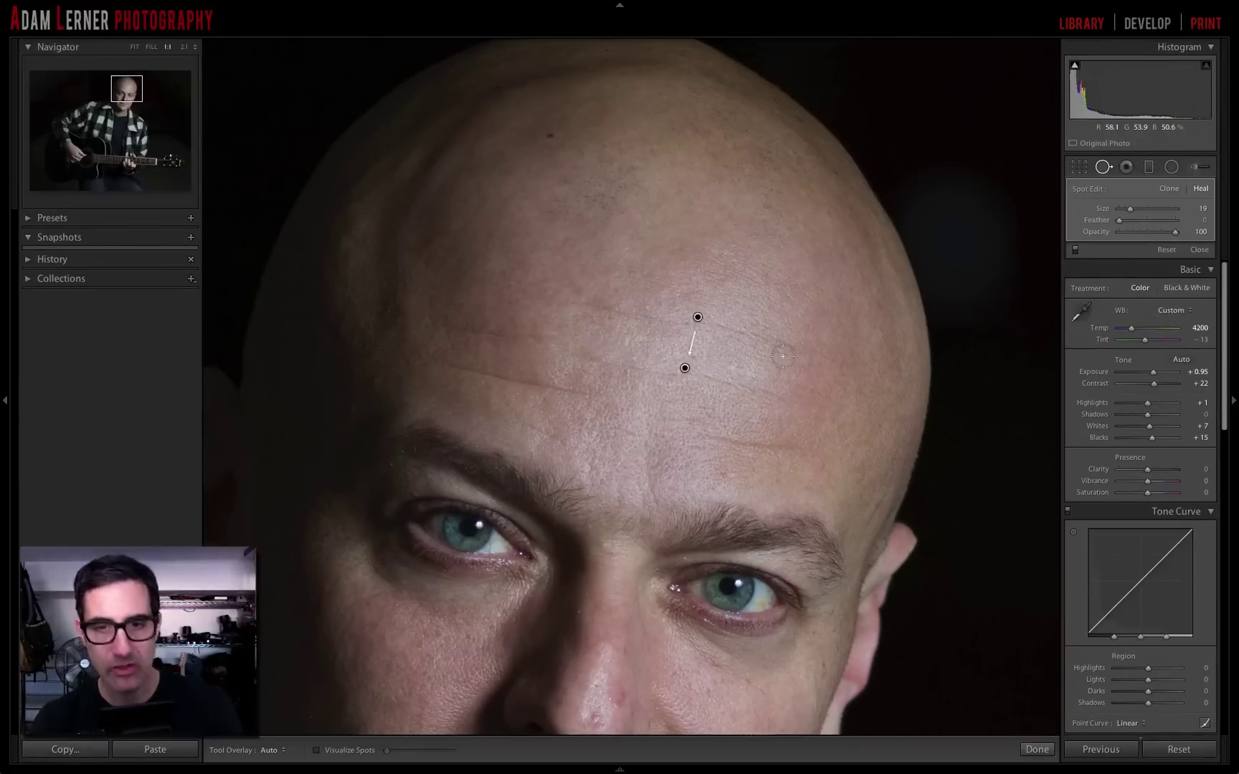
pyautogui.moveTo(702, 317); pyautogui.dragTo(690, 292)
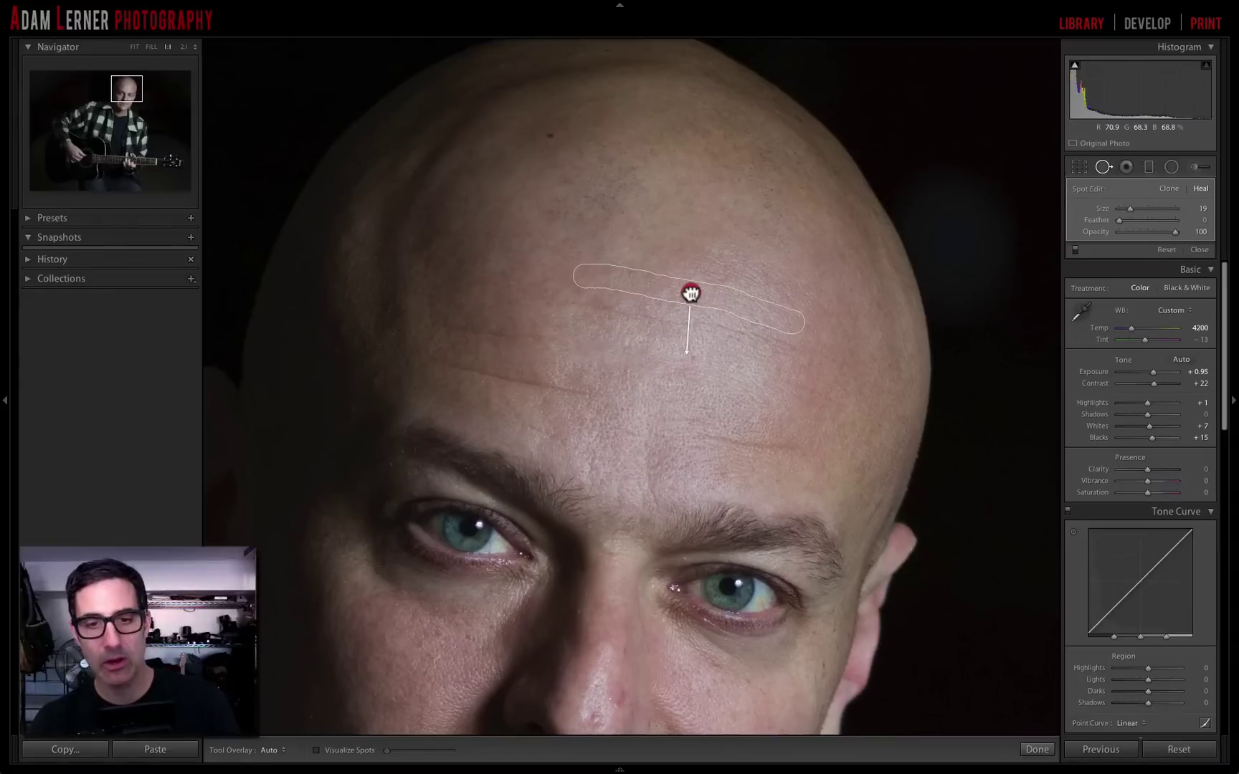
pyautogui.moveTo(691, 292); pyautogui.dragTo(666, 387)
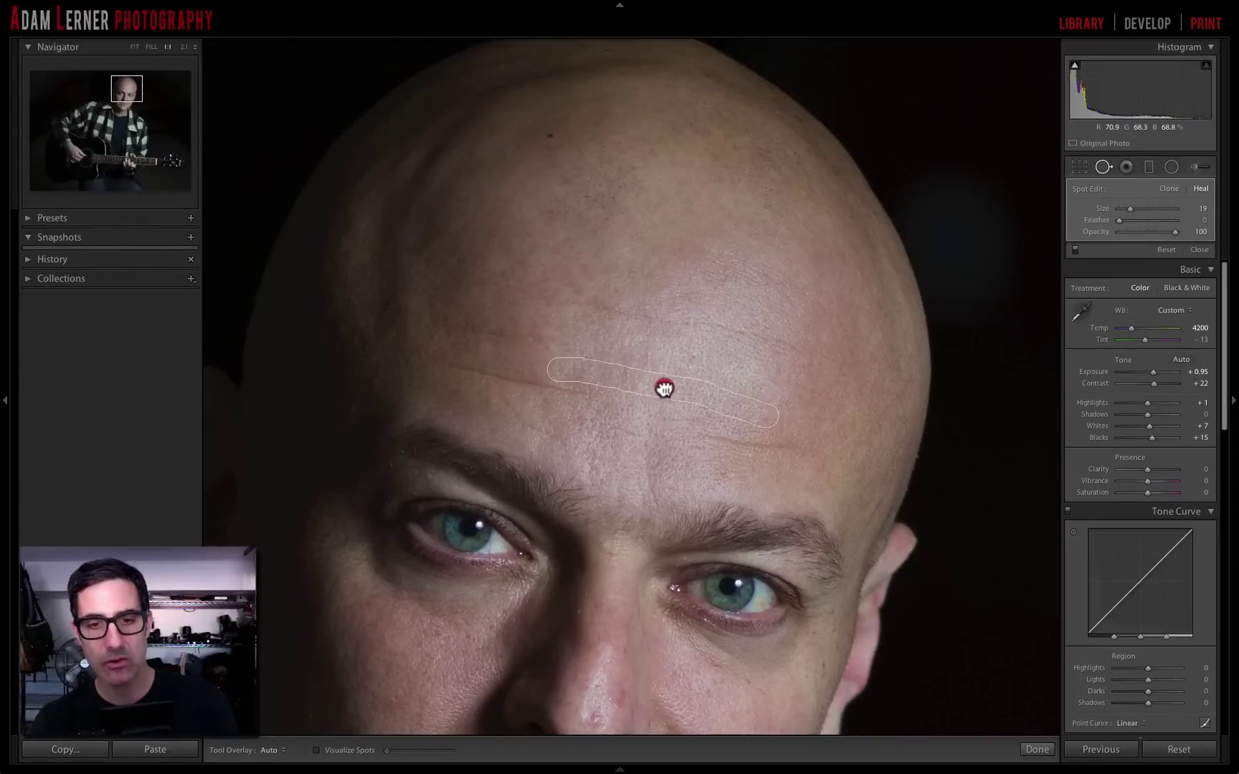
pyautogui.moveTo(664, 387); pyautogui.dragTo(667, 388)
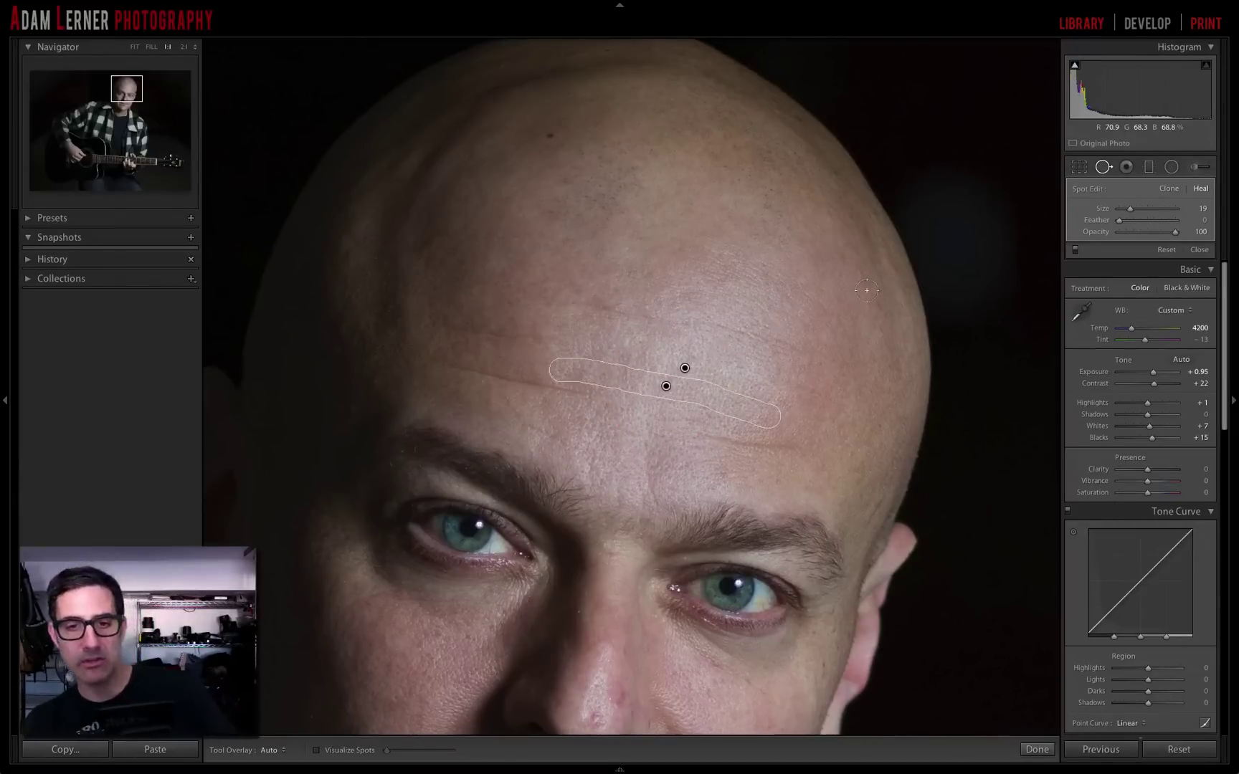
pyautogui.press('h')
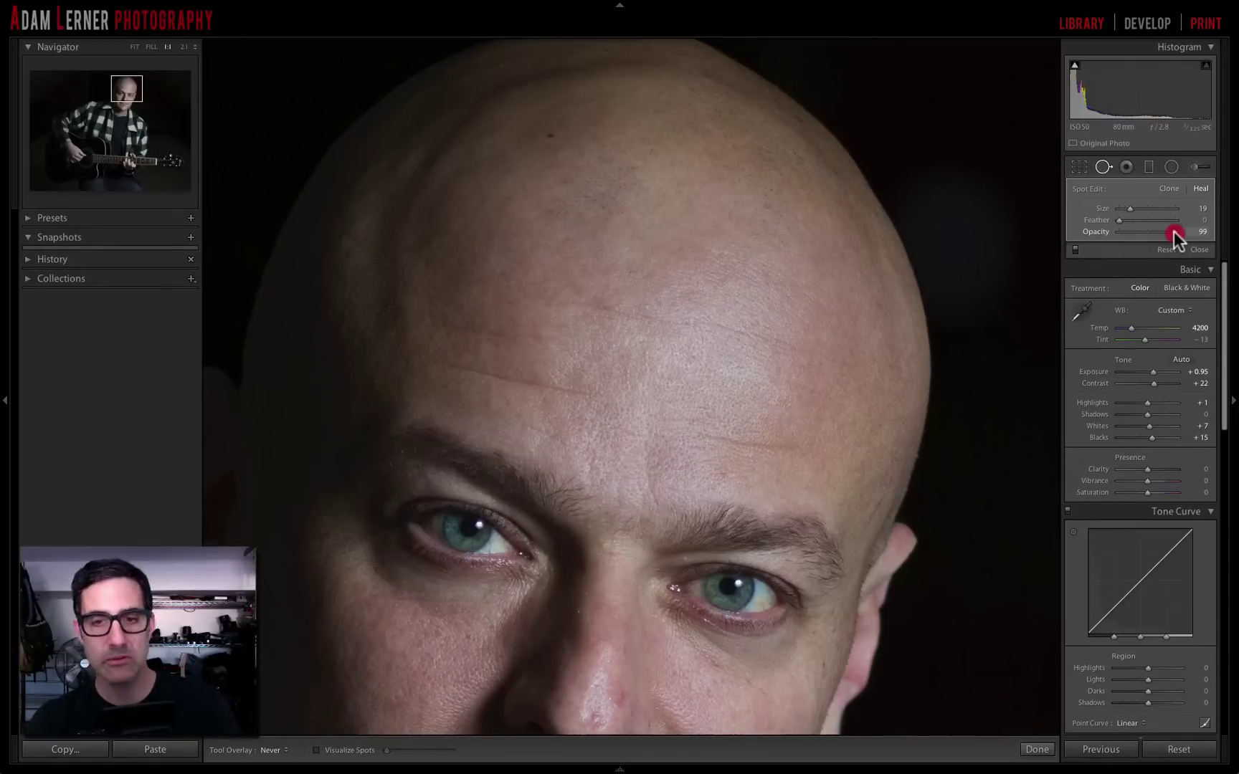
# Step: Lower the heal spot's opacity to 38 and heal a short wrinkle on the right forehead
pyautogui.moveTo(1174, 234); pyautogui.dragTo(1139, 232)
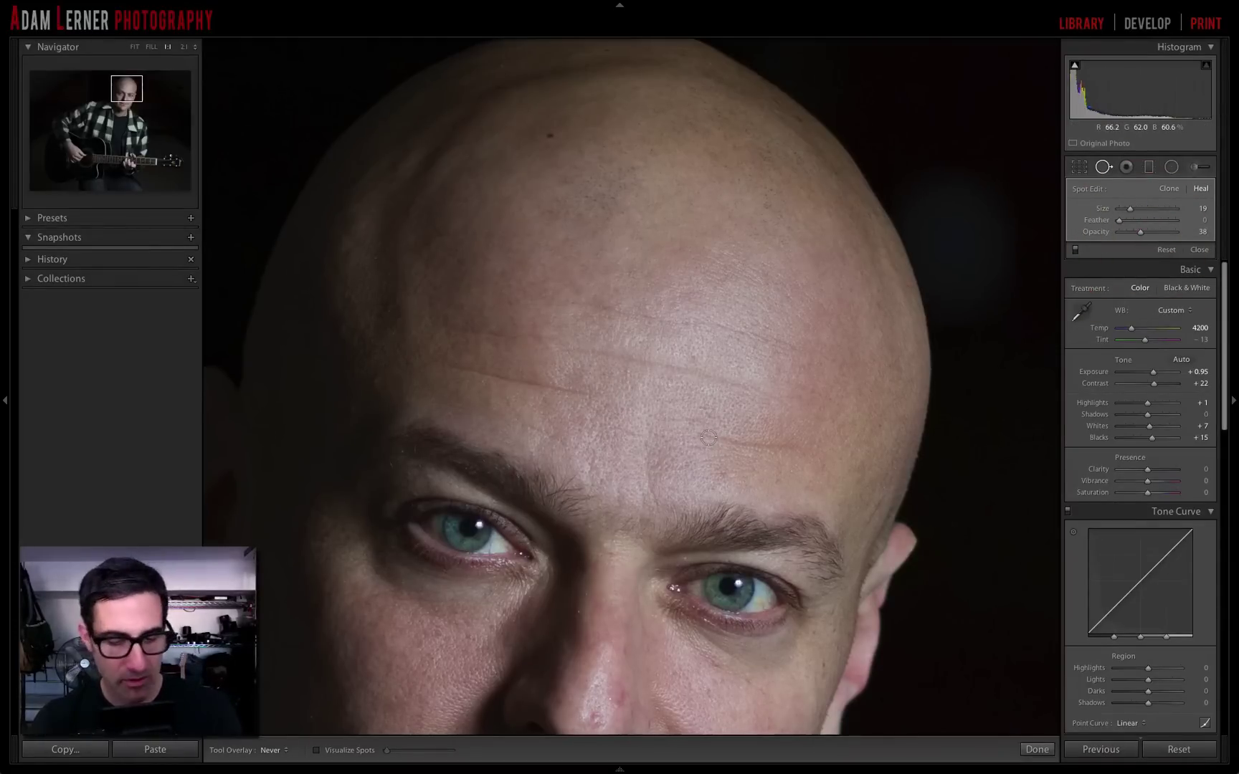
pyautogui.press('h')
pyautogui.moveTo(709, 437); pyautogui.dragTo(793, 447)
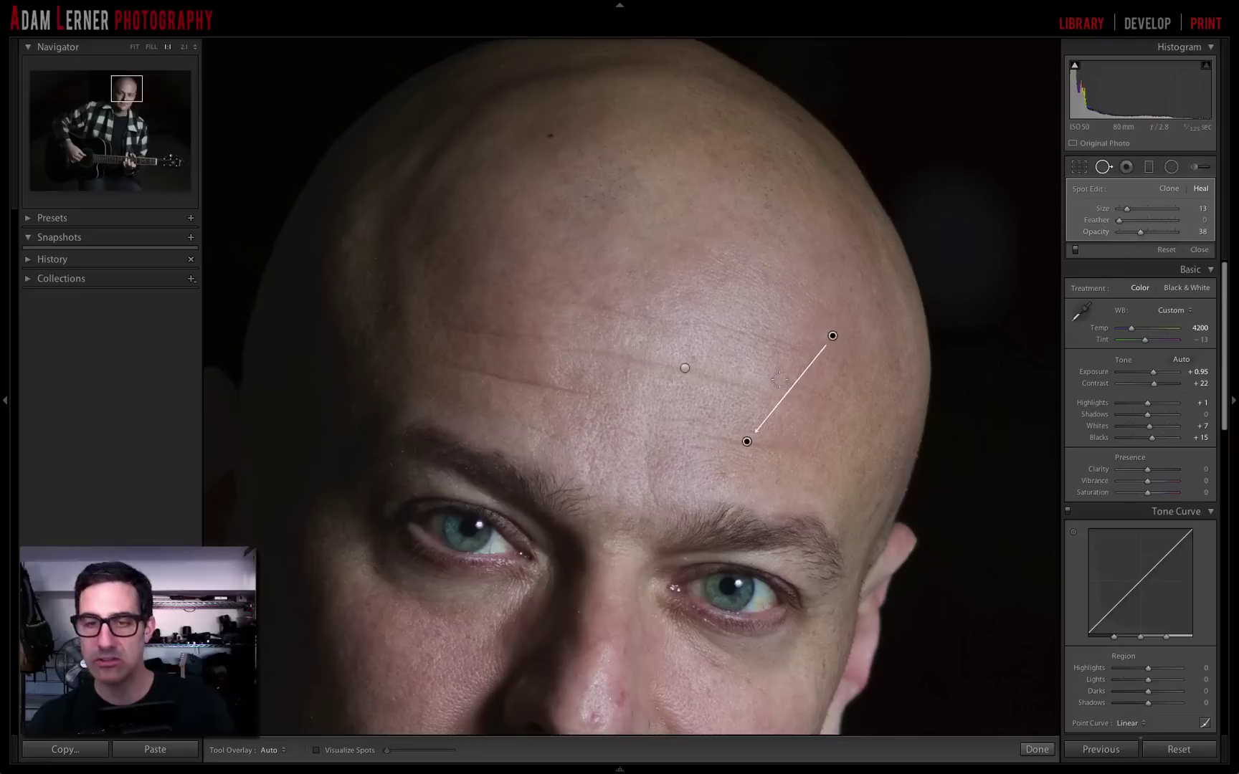
# Step: Reposition the upper heal's source area toward the forehead centre and check the result
pyautogui.moveTo(832, 336); pyautogui.dragTo(816, 352)
pyautogui.moveTo(773, 390); pyautogui.dragTo(703, 410)
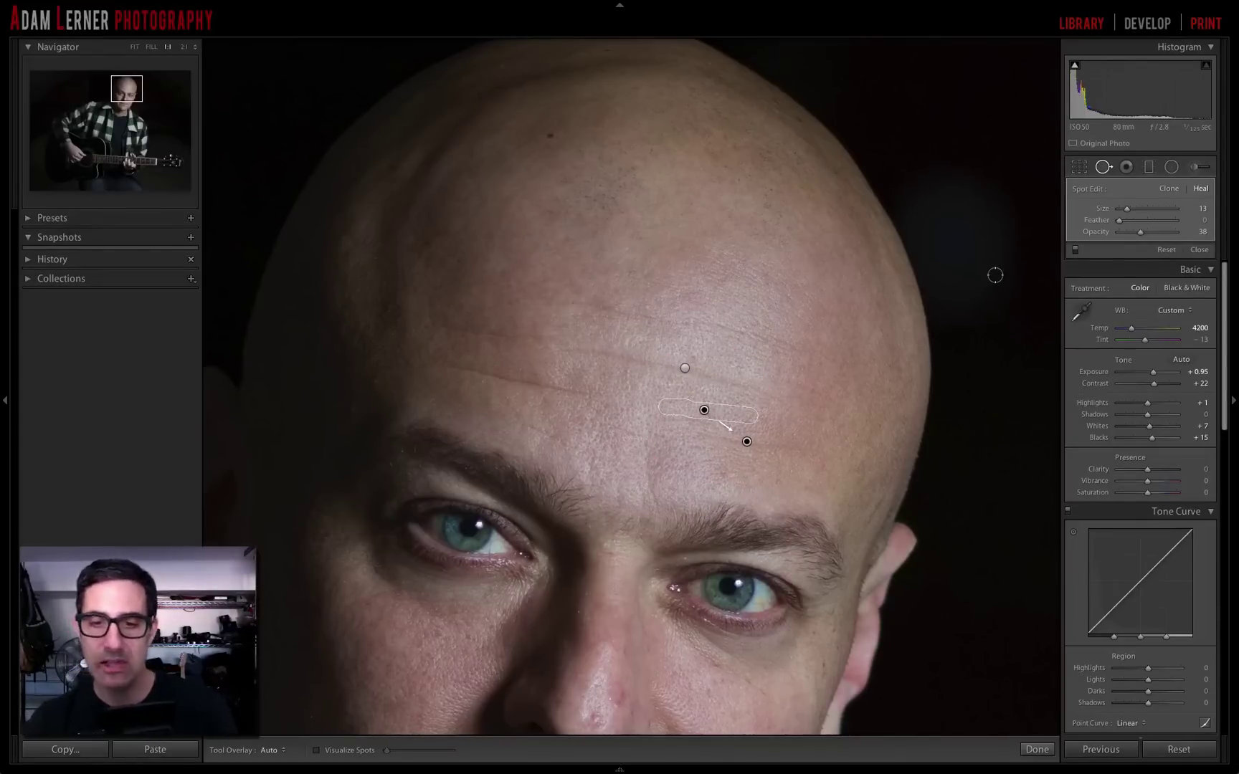
pyautogui.press('h')
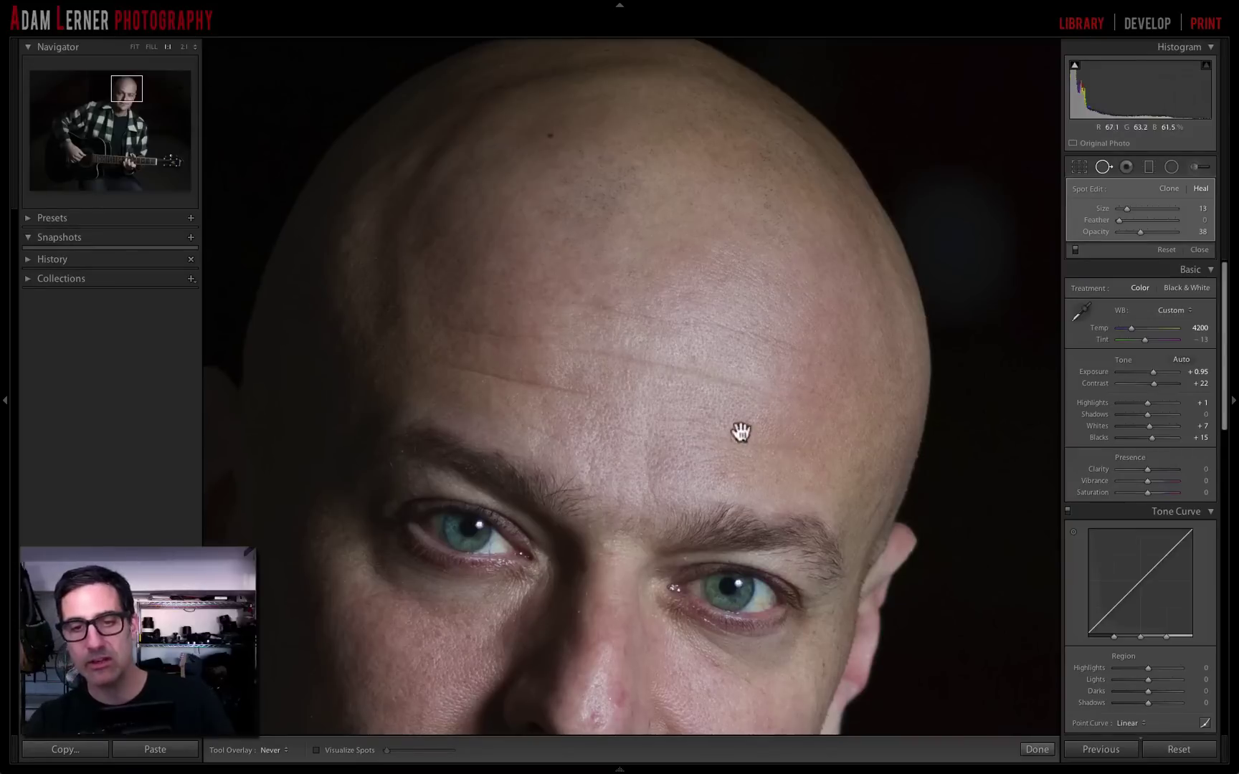
pyautogui.press('h')
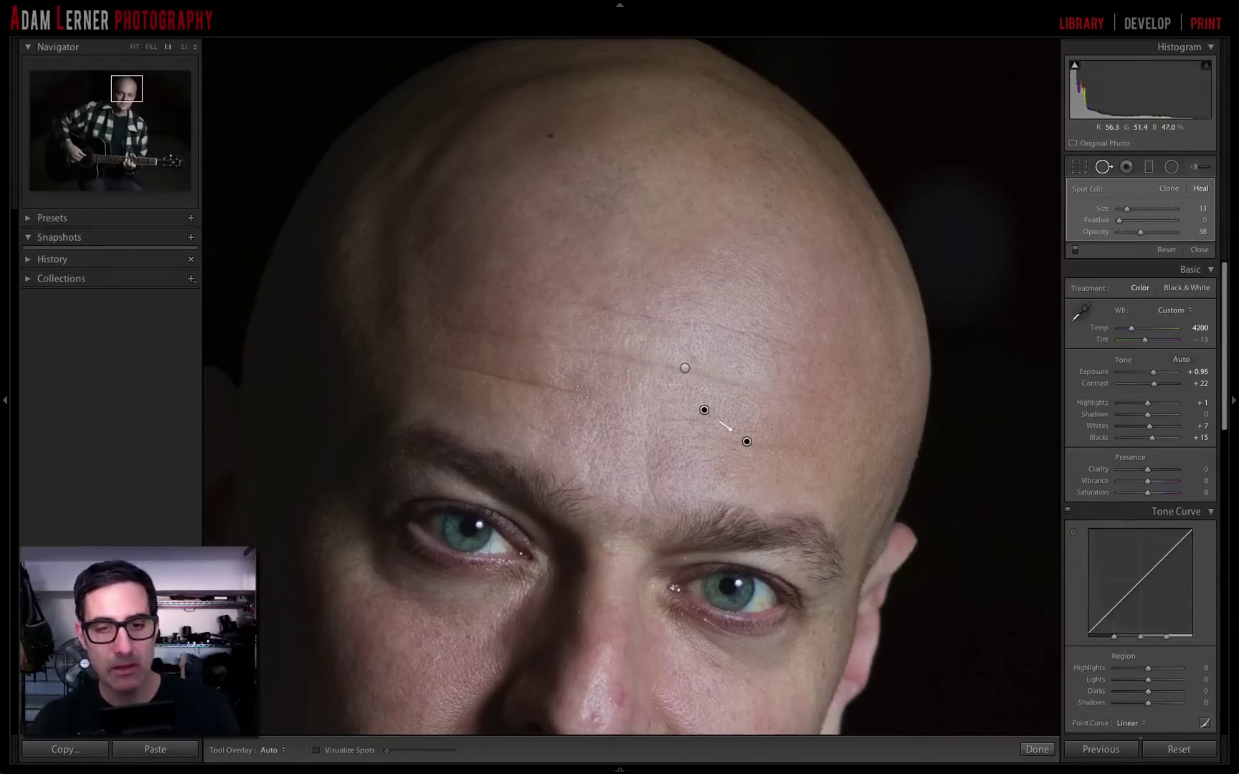
# Step: Paint four more size-13 heal strokes on forehead wrinkles, including above the left brow
pyautogui.moveTo(449, 366); pyautogui.dragTo(584, 390)
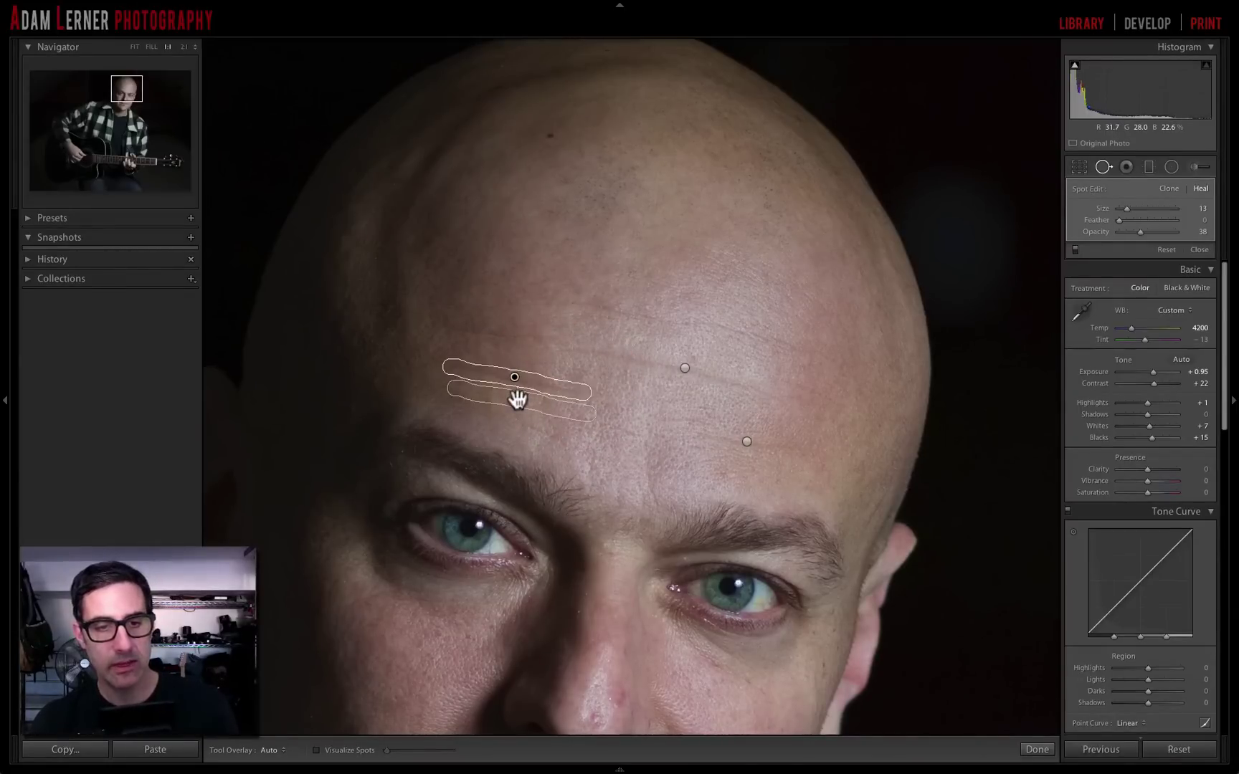
pyautogui.press('h')
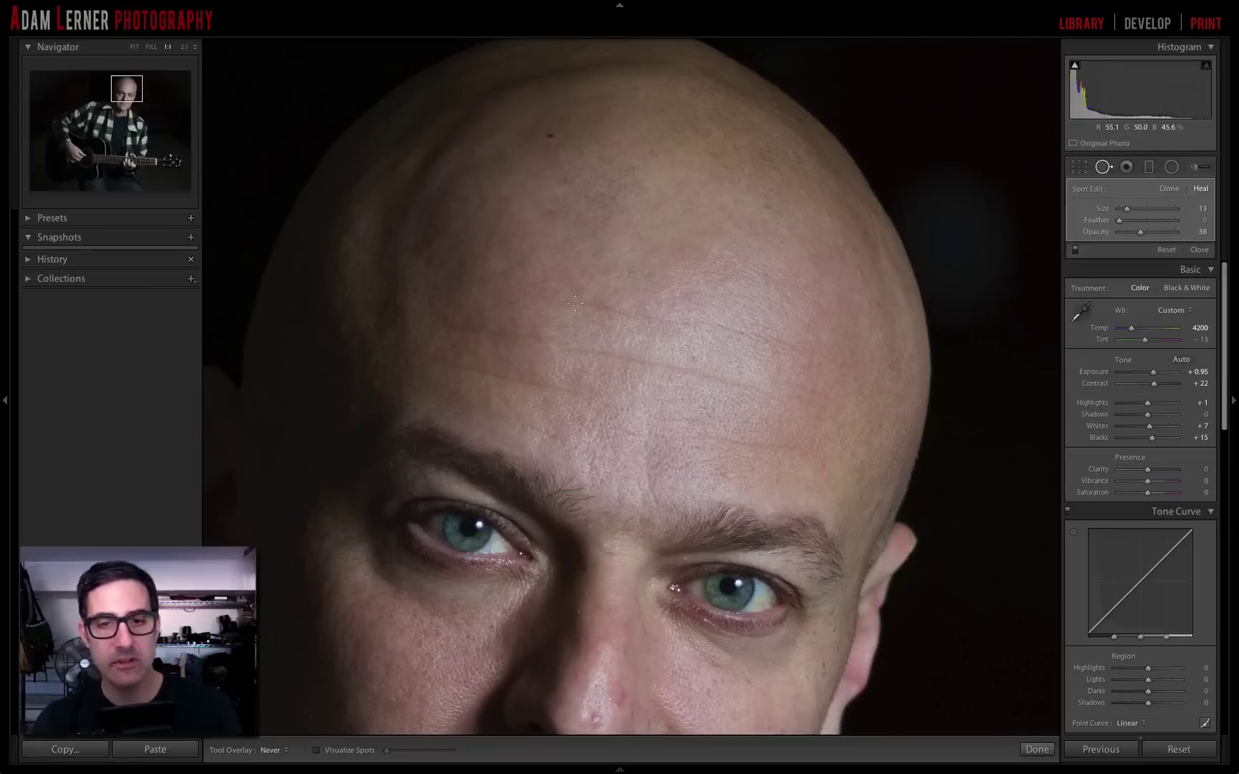
pyautogui.moveTo(570, 302); pyautogui.dragTo(654, 320)
pyautogui.press('h')
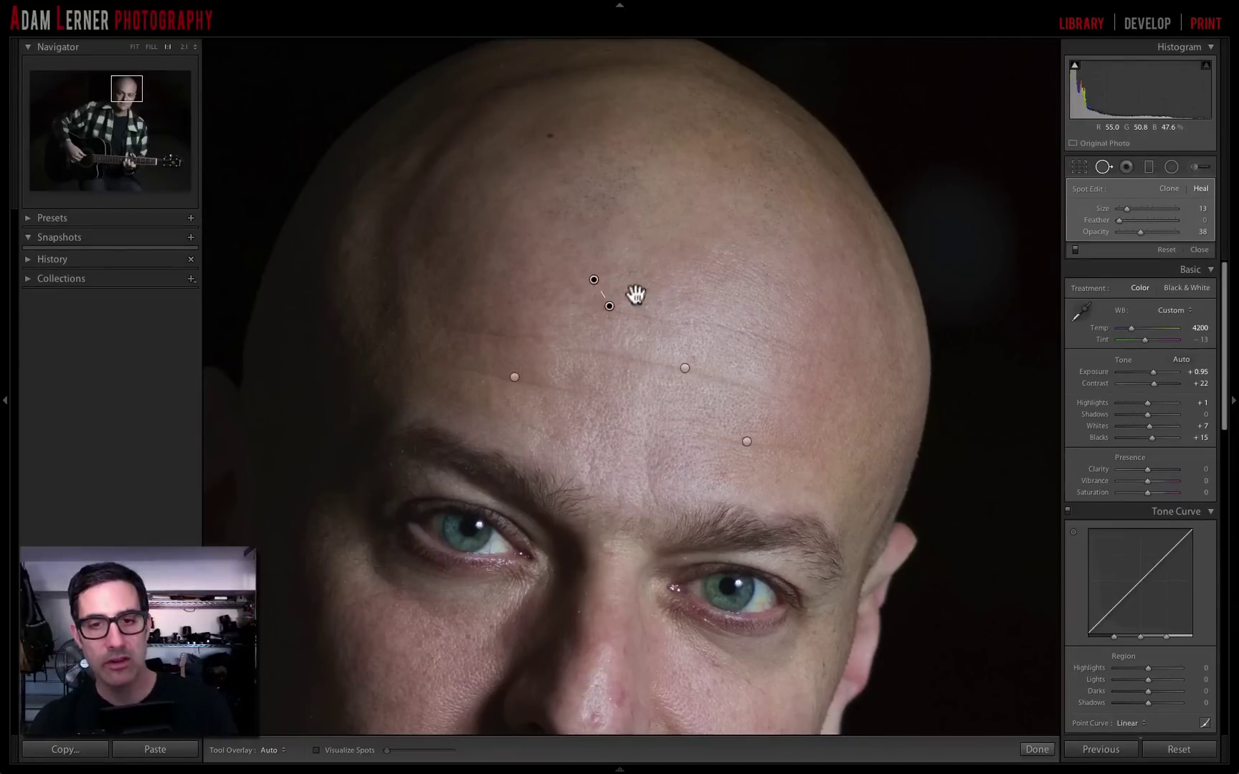
pyautogui.moveTo(694, 323); pyautogui.dragTo(785, 340)
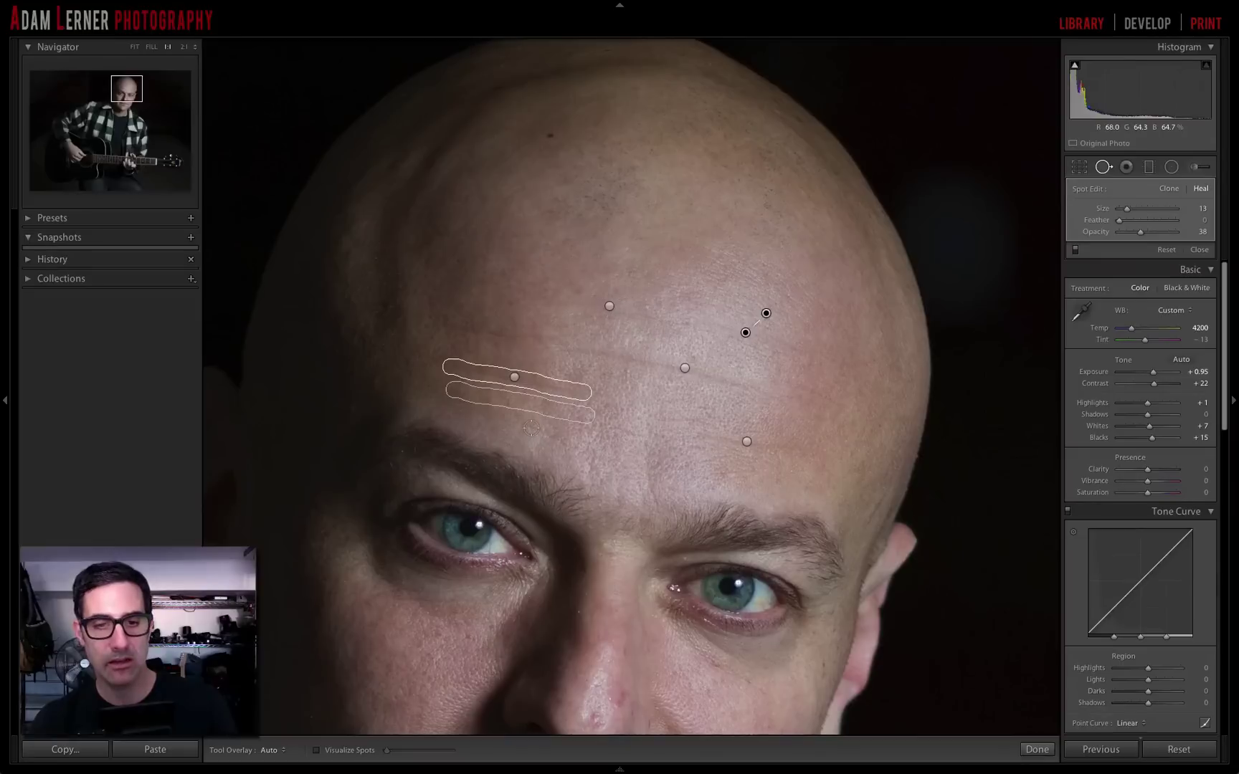
pyautogui.moveTo(528, 426); pyautogui.dragTo(575, 439)
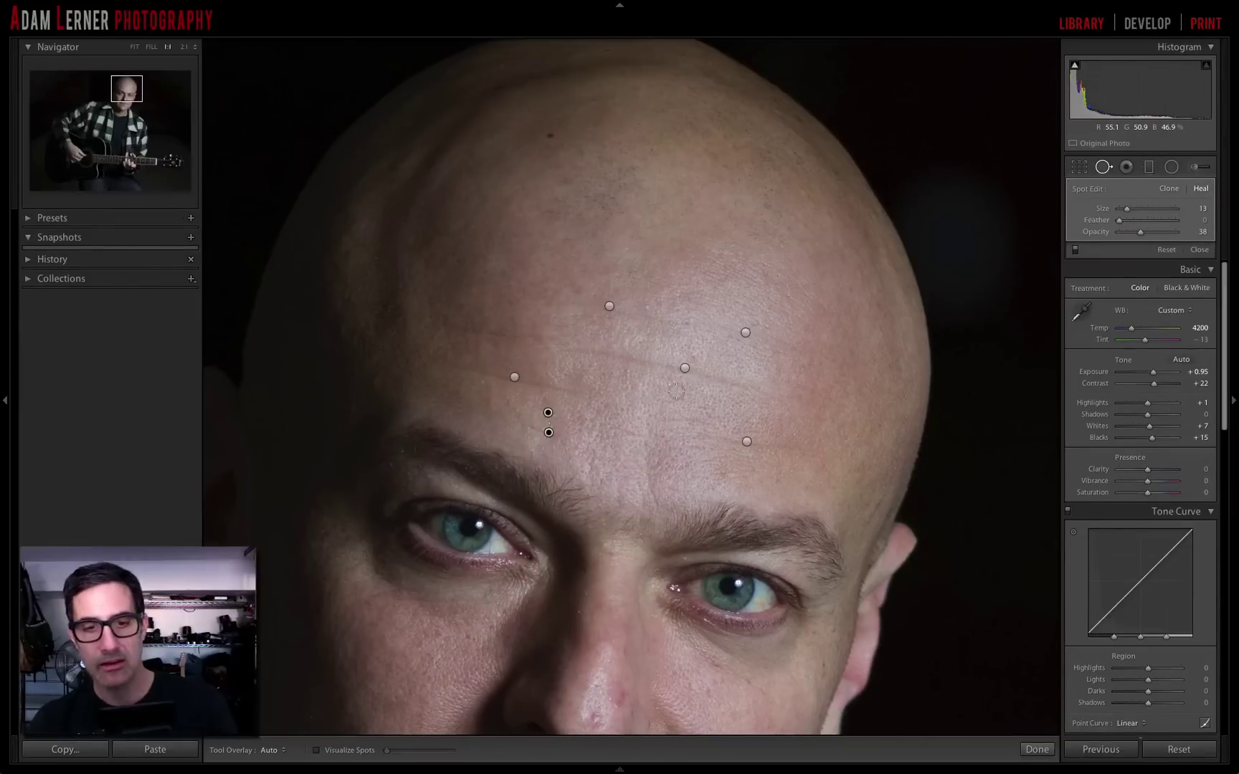
pyautogui.press('h')
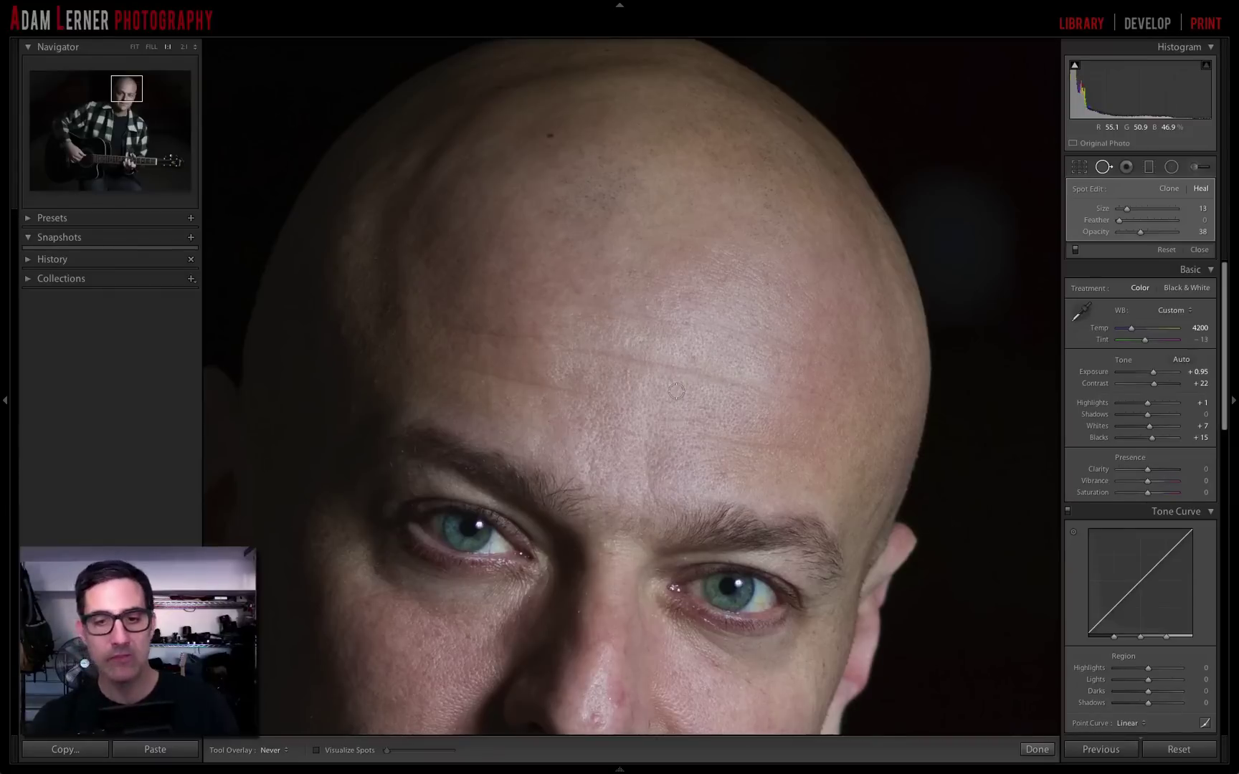
pyautogui.click(1076, 249)
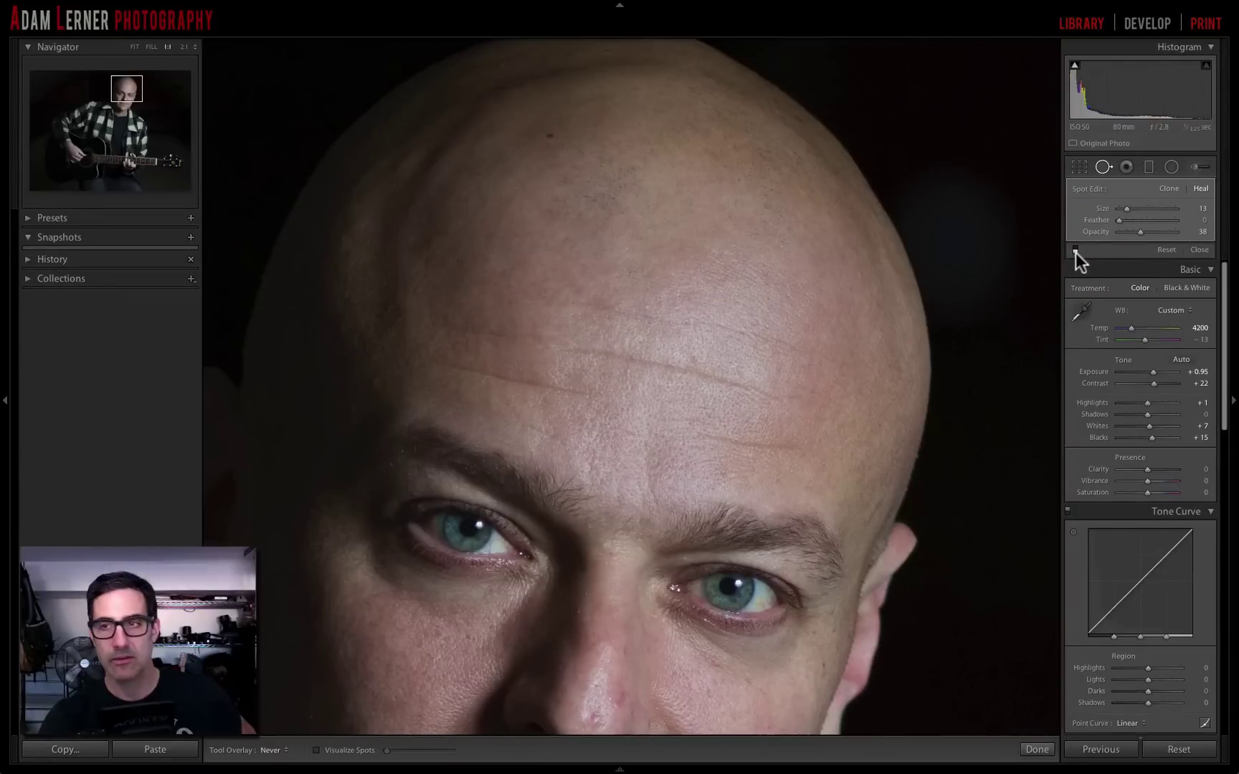
pyautogui.click(1075, 250)
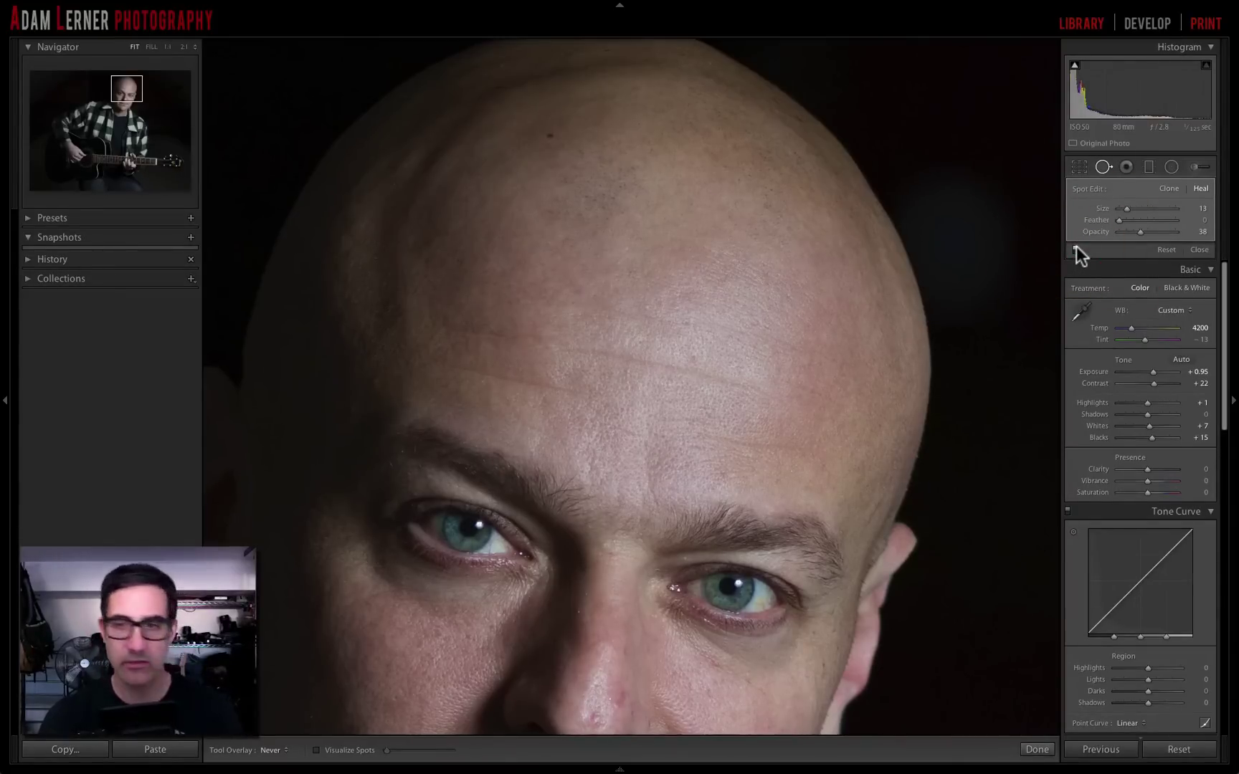
pyautogui.press('z')
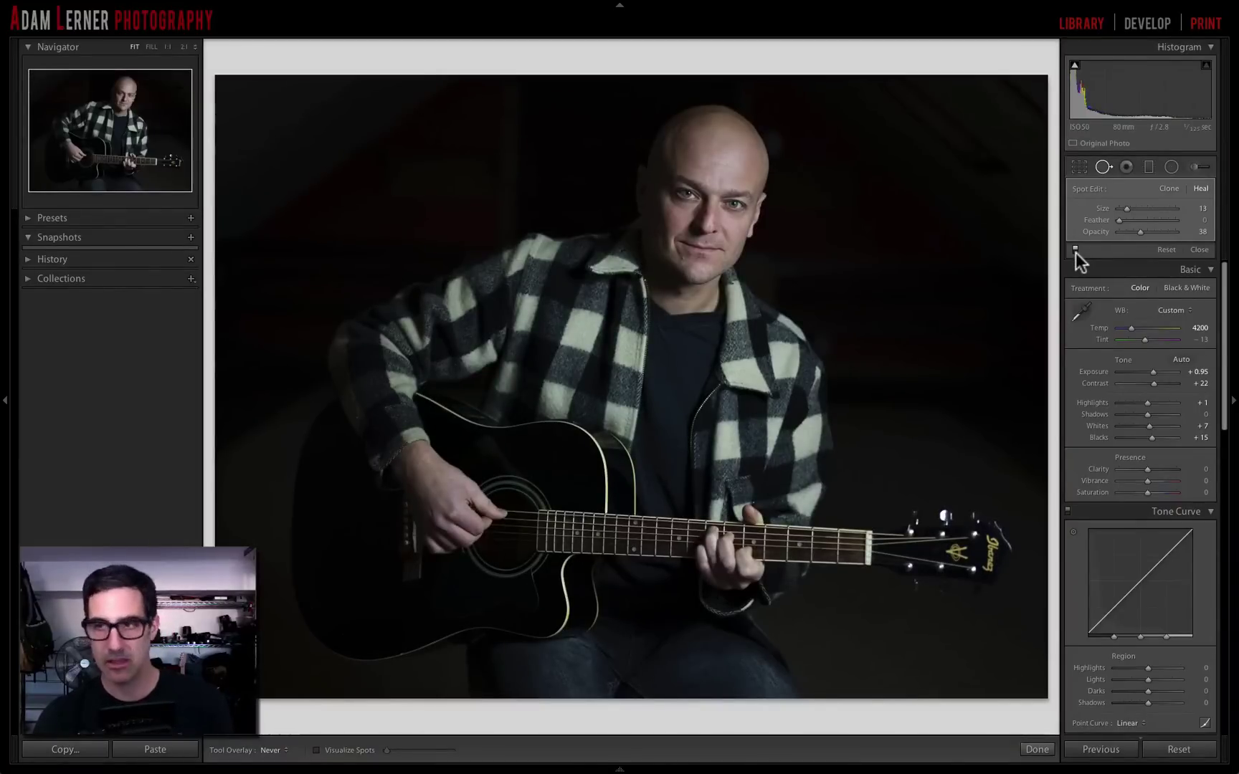
pyautogui.click(1075, 249)
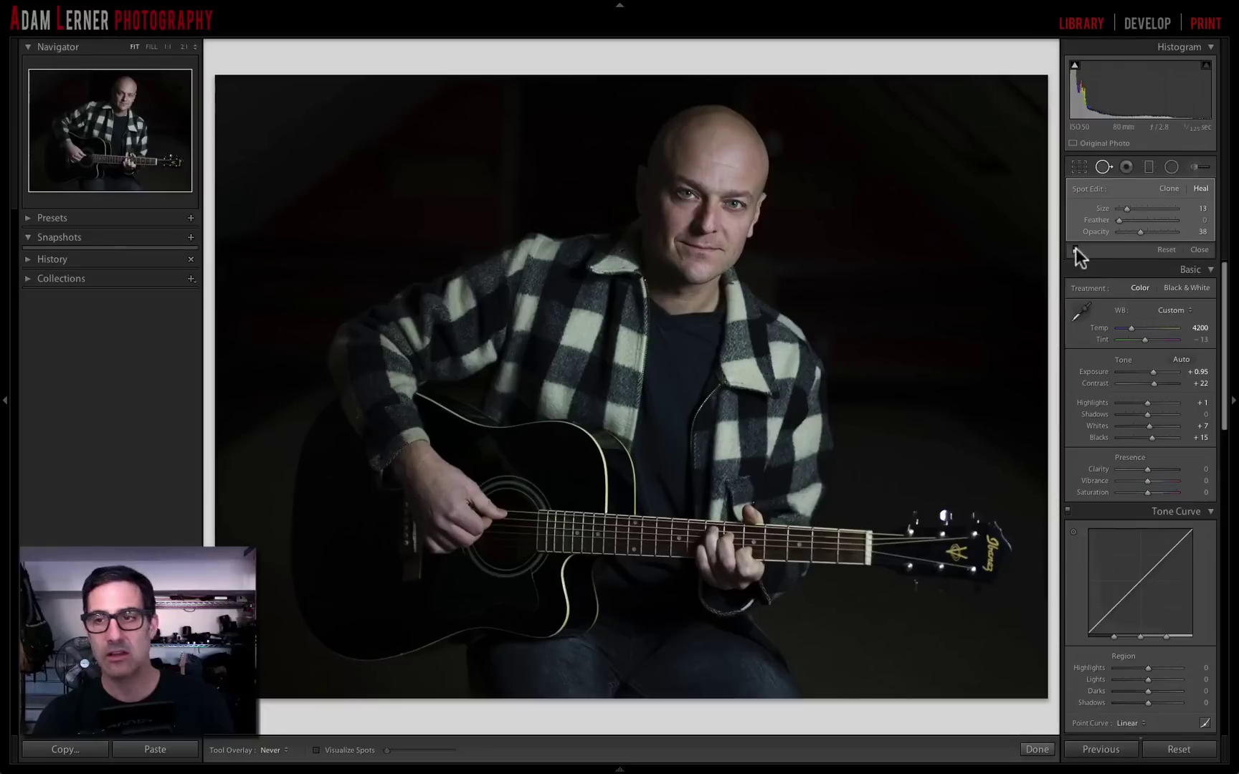
pyautogui.click(1075, 247)
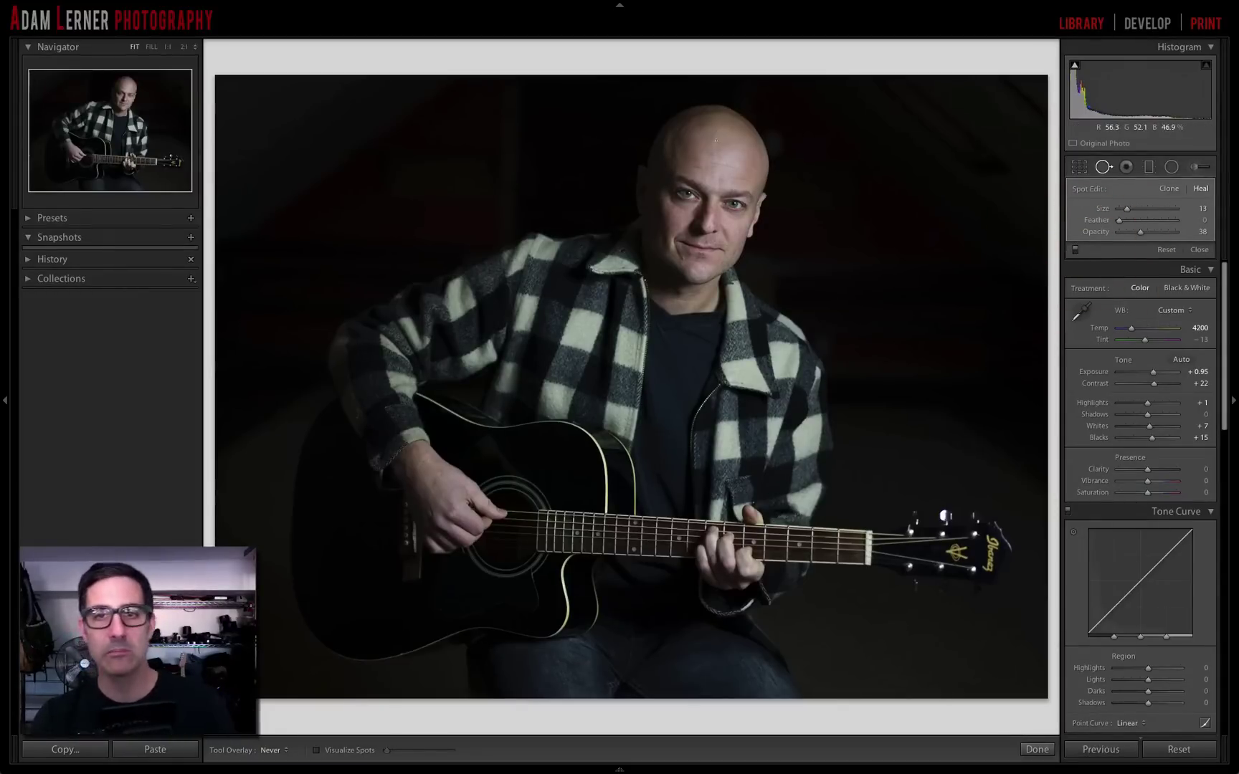
pyautogui.press('z')
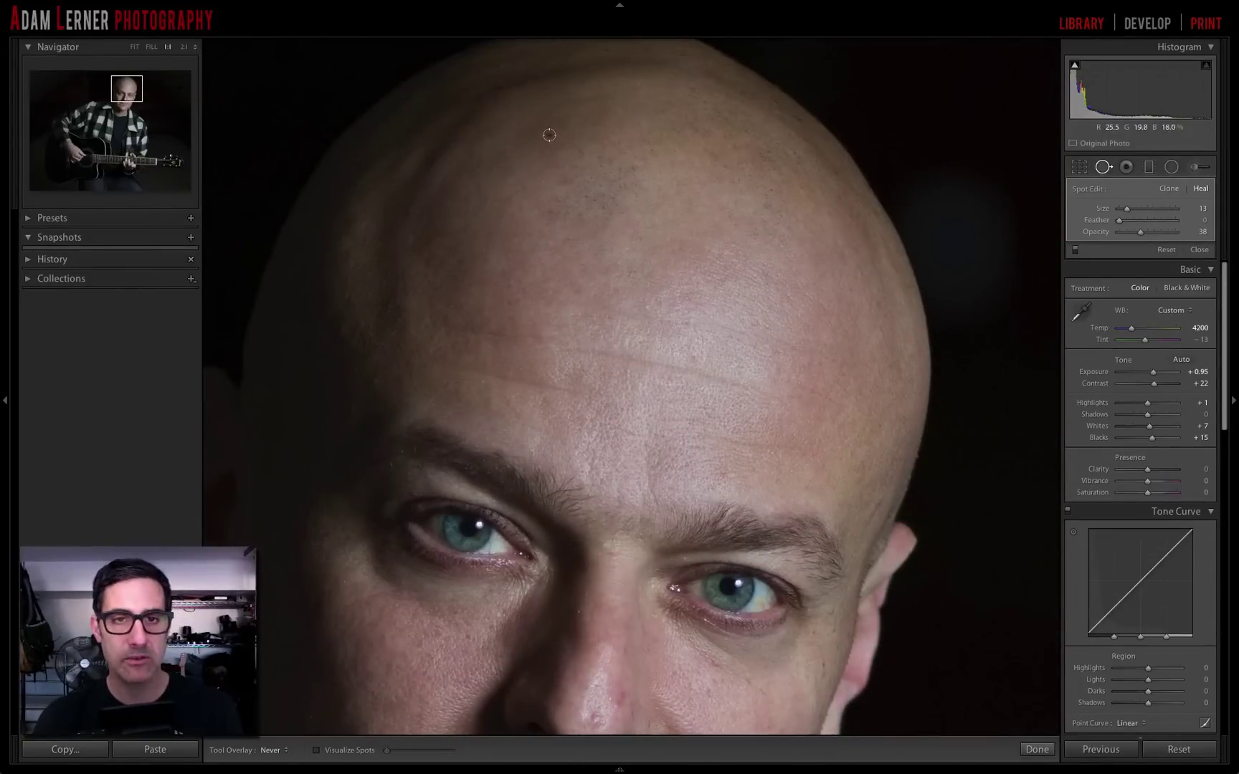
pyautogui.press('[')
pyautogui.press('[')
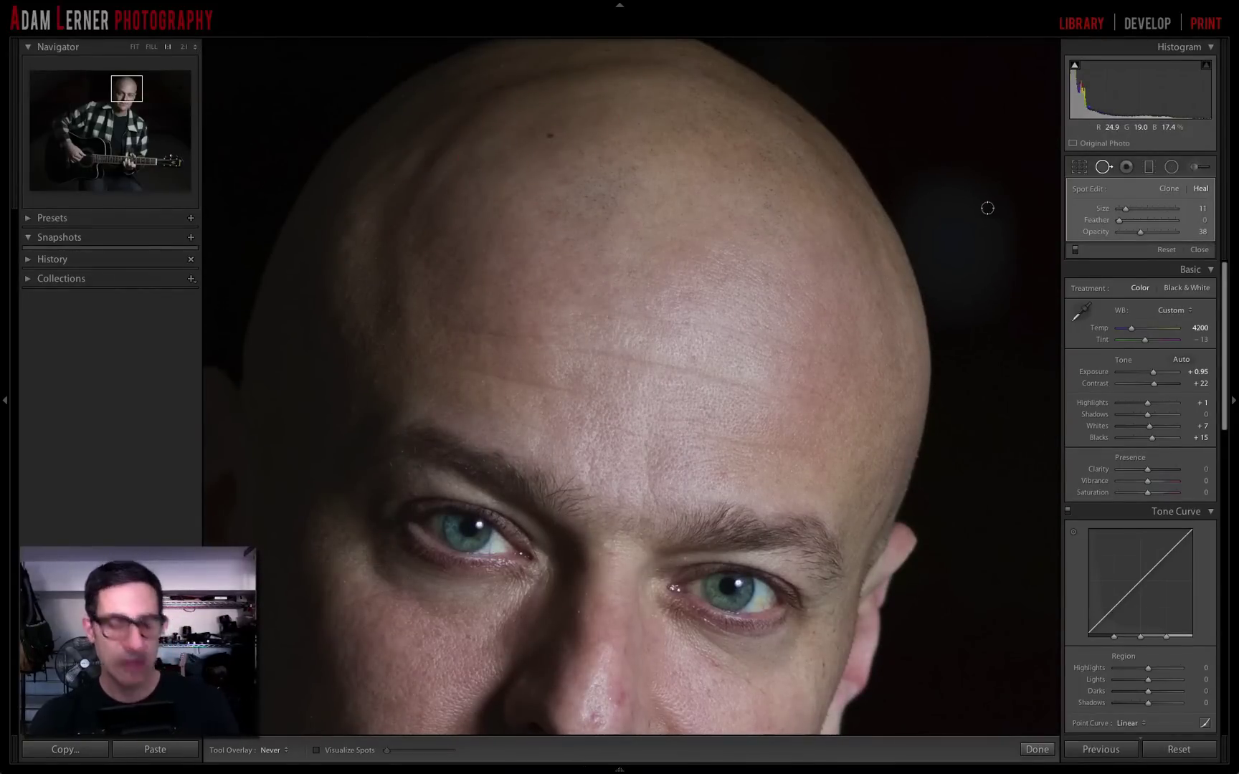
# Step: Reset heal opacity to 100 and heal the blemish on the nose bridge
pyautogui.press('h')
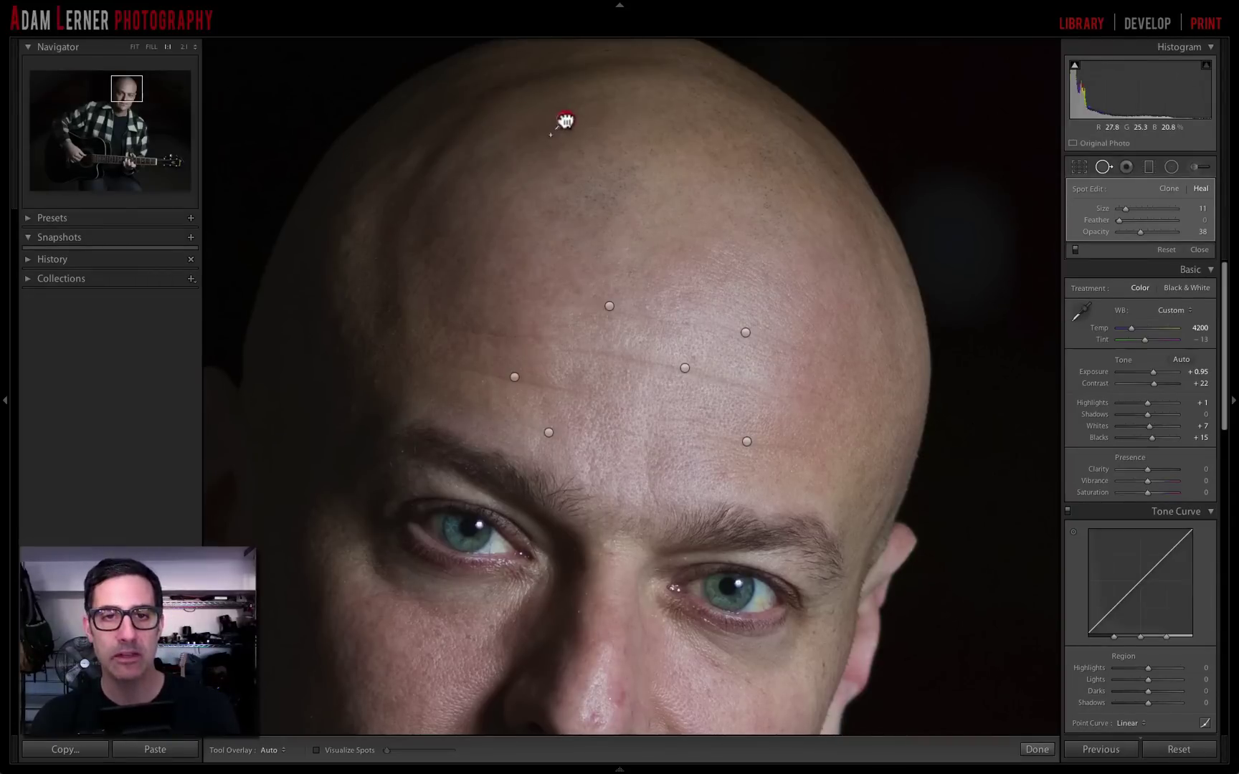
pyautogui.doubleClick(1145, 232)
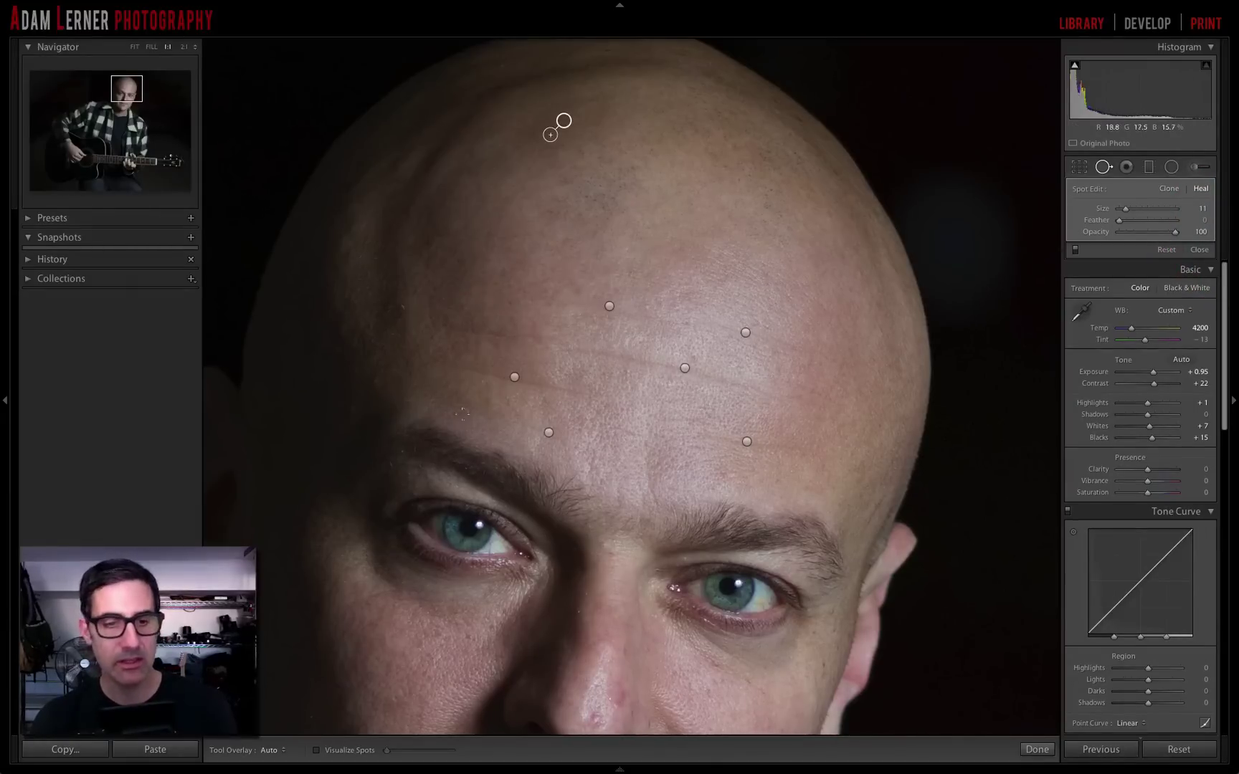
pyautogui.moveTo(127, 94)
pyautogui.mouseDown()
pyautogui.moveTo(127, 112)
pyautogui.moveTo(126, 97)
pyautogui.mouseUp()
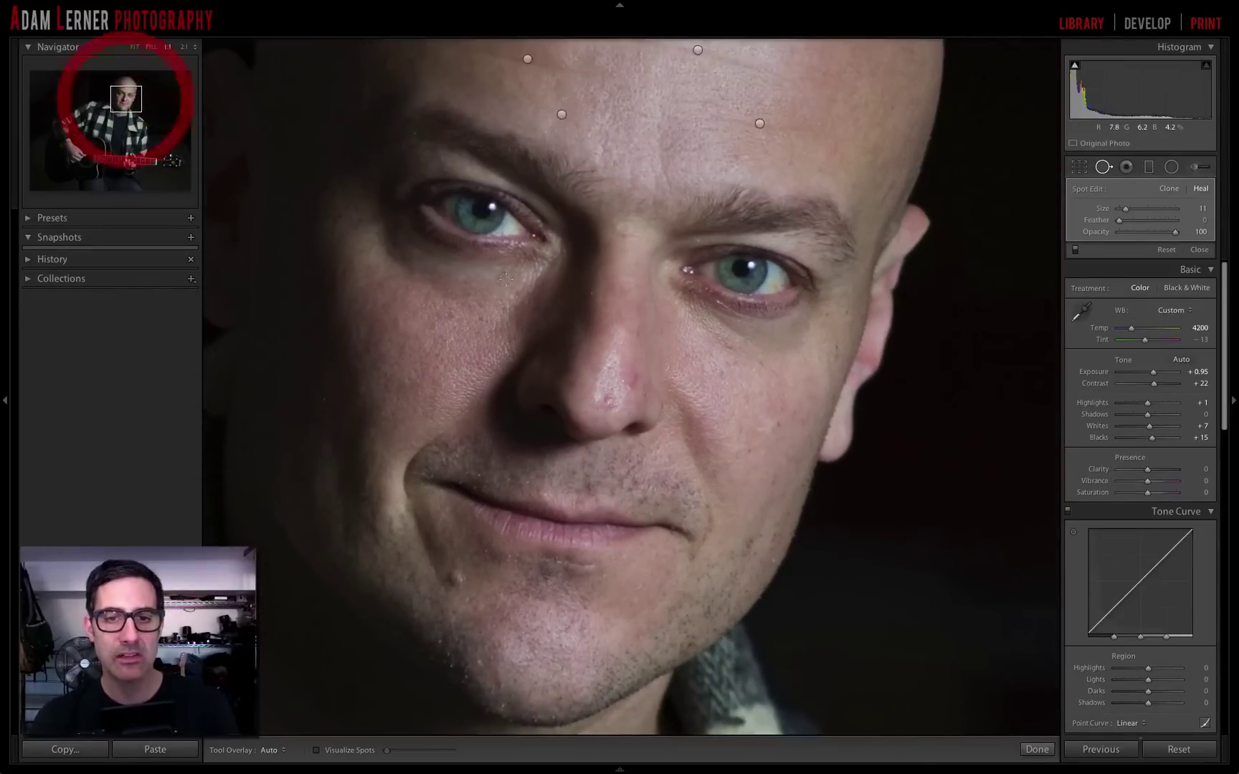
pyautogui.click(594, 290)
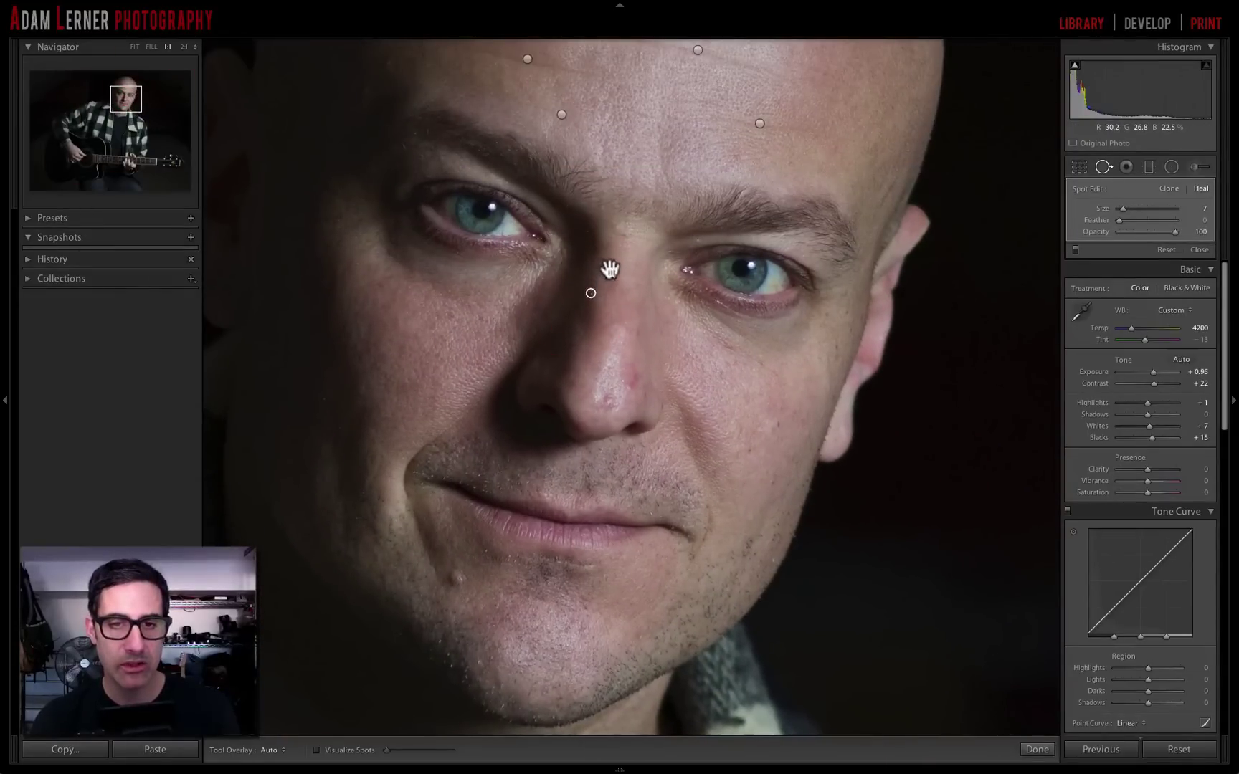
# Step: Finish Spot Removal and fit the whole portrait in view
pyautogui.press('q')
pyautogui.press('z')
pyautogui.scroll(-3, 1178, 400)
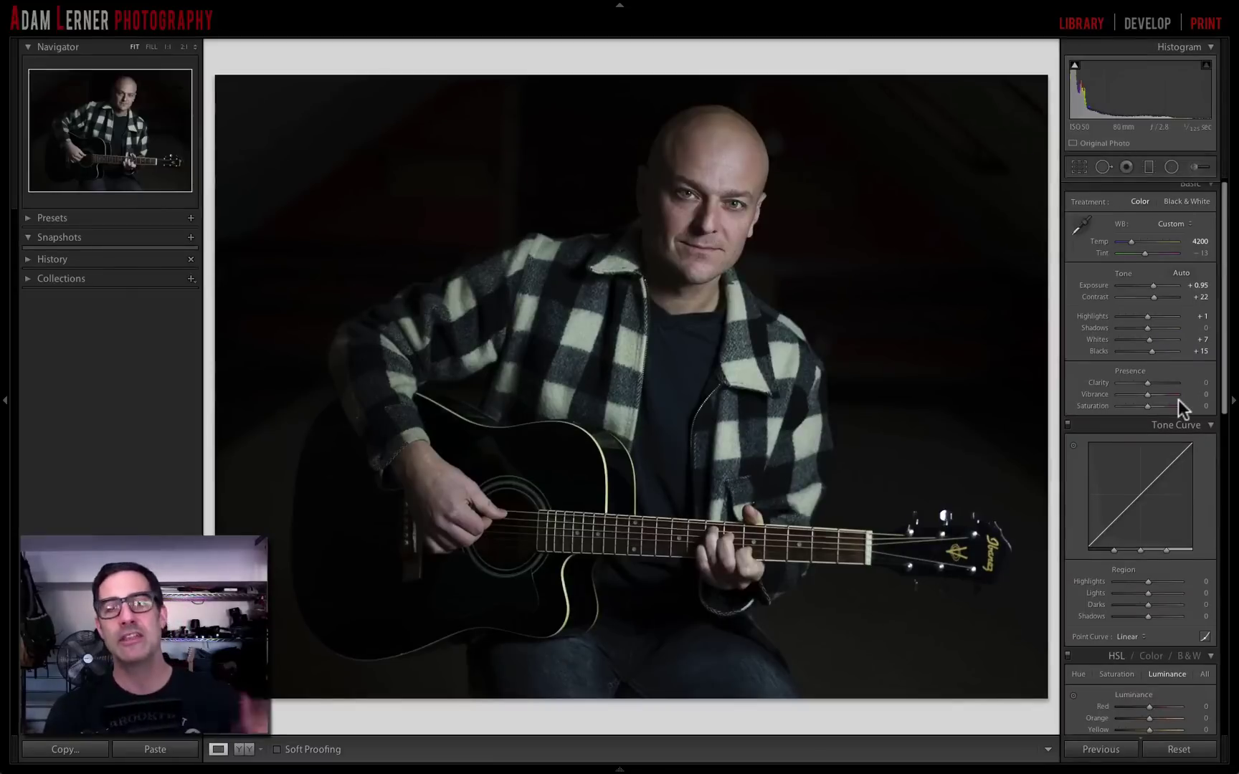